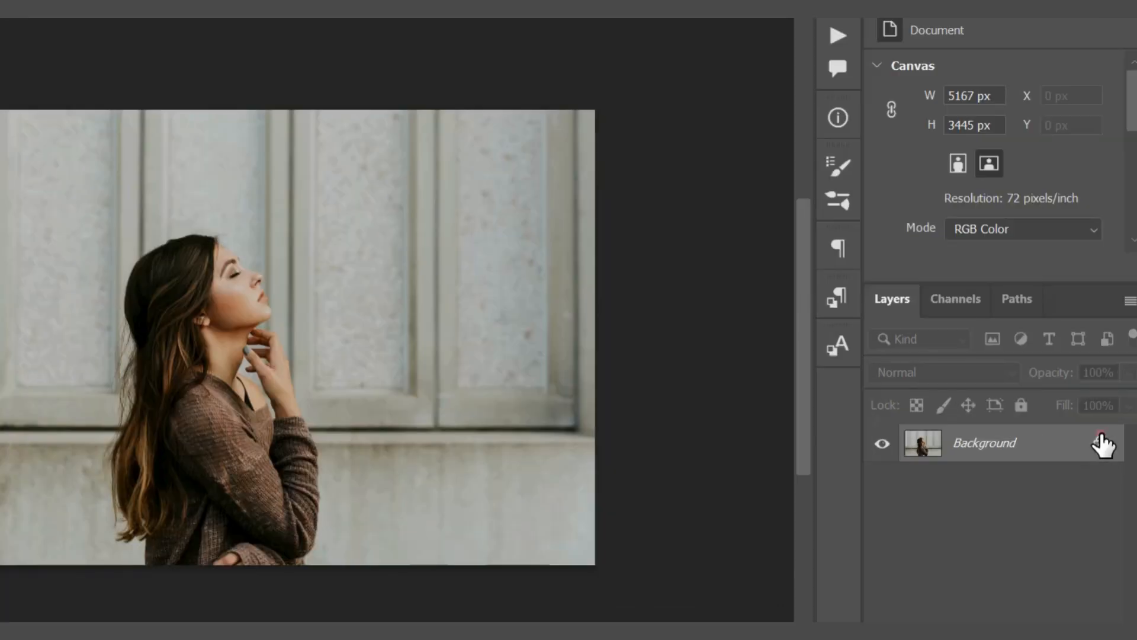
Unlock the Background layer and remove the backdrop behind the woman with the Remove Background quick action
click(1103, 430)
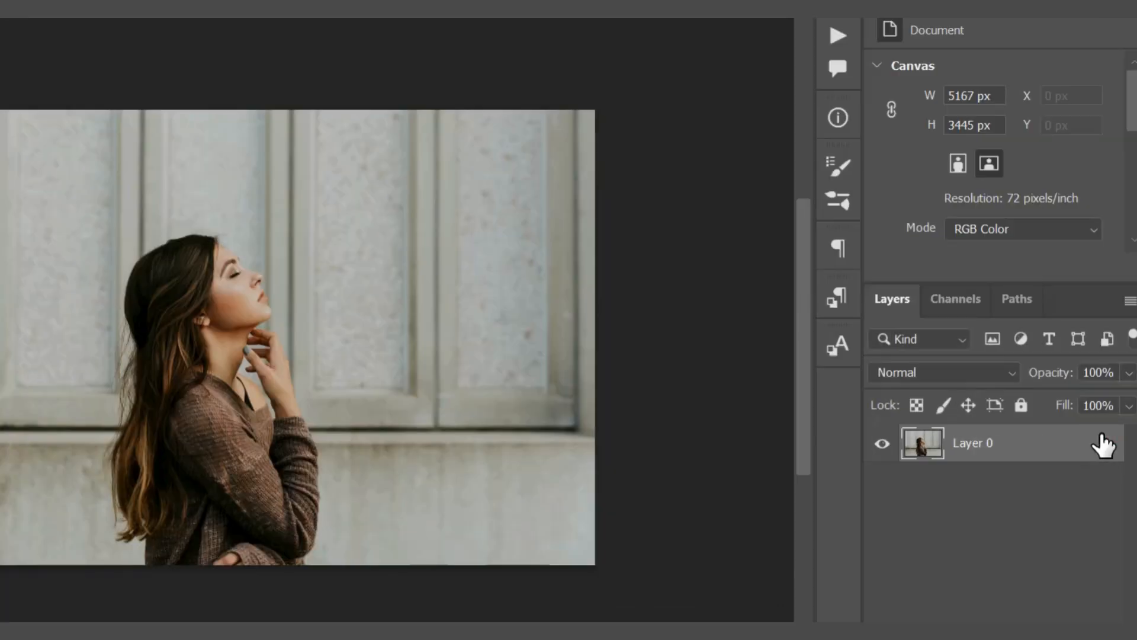
drag(1133, 109, 1133, 194)
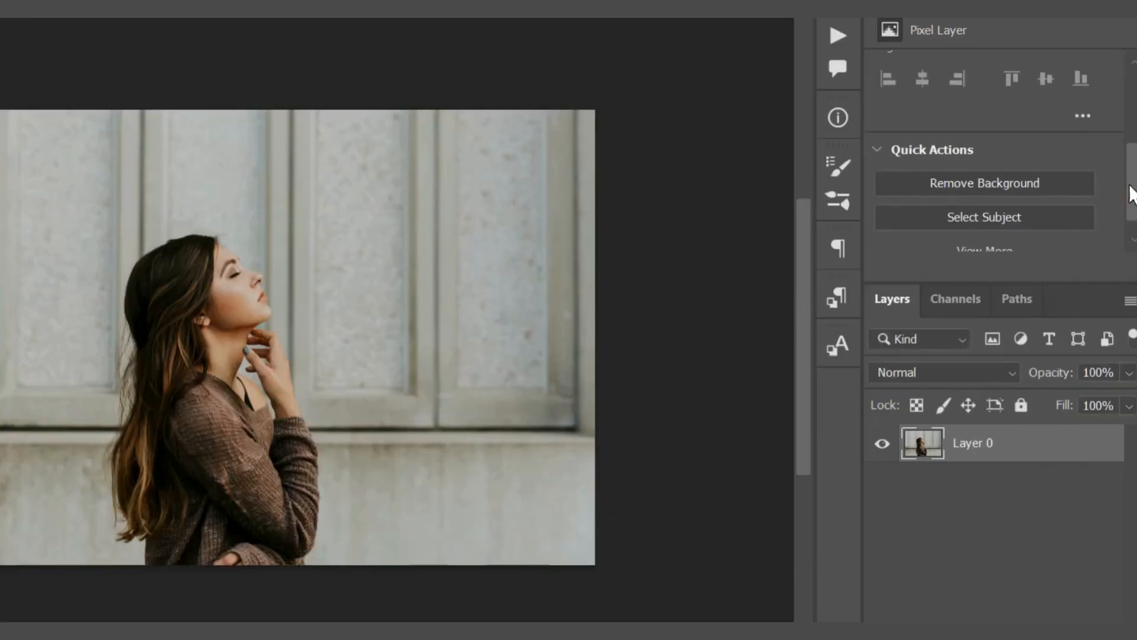
click(999, 190)
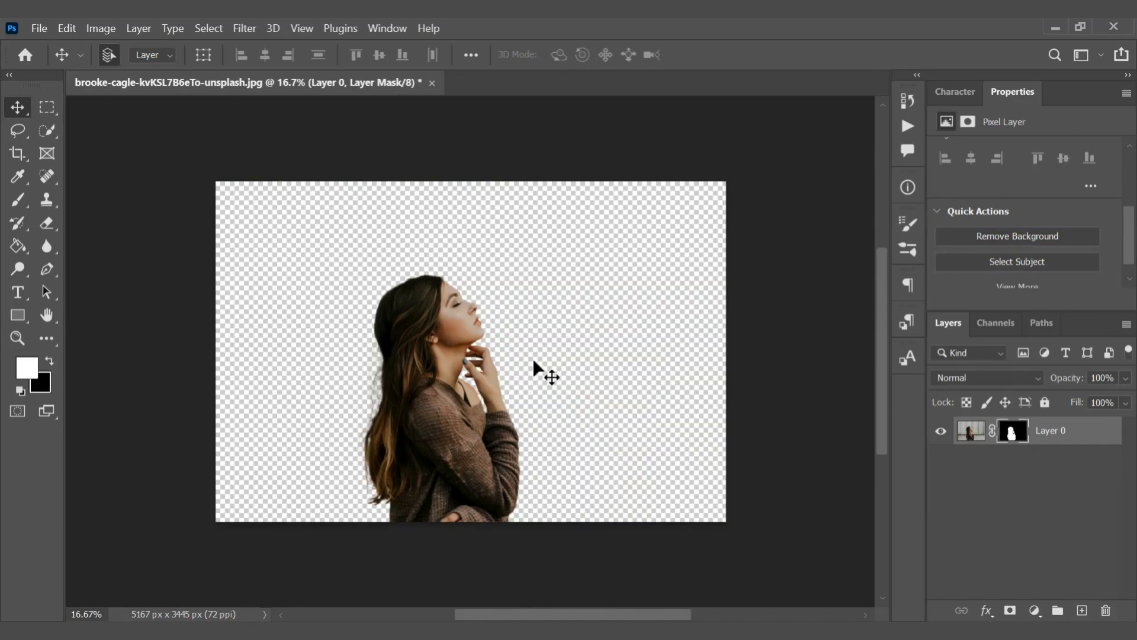
Duplicate the masked Layer 0 and apply the layer mask on the copy
click(975, 436)
key(ctrl+j)
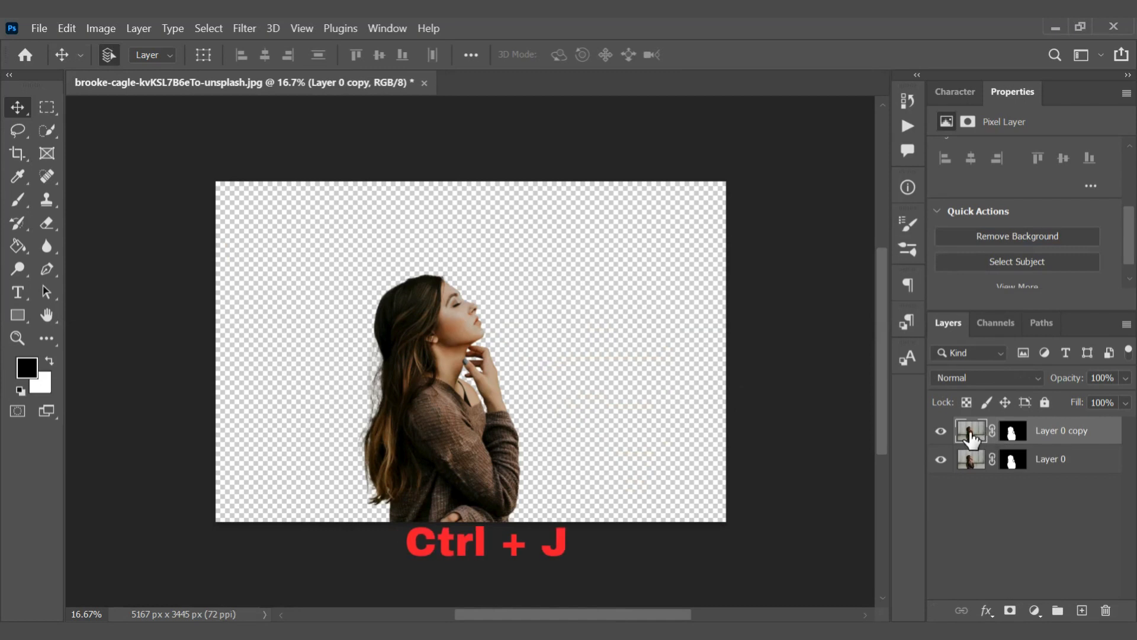
right_click(1013, 437)
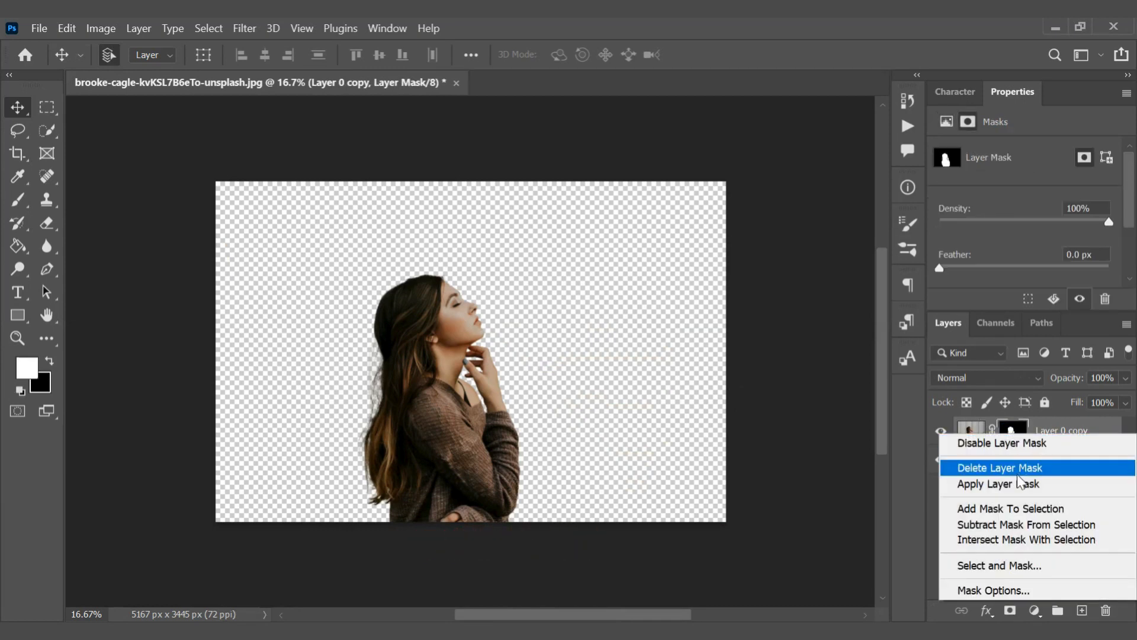
click(997, 485)
Delete the original Layer 0 and rename the remaining copy mODEL
drag(1048, 462, 1099, 603)
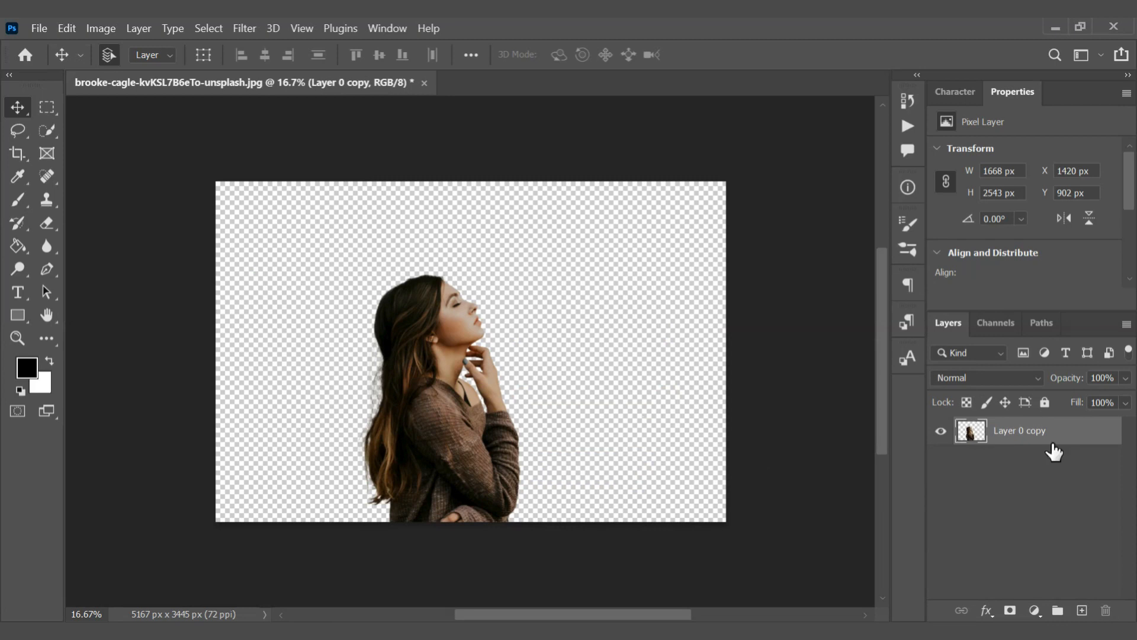
double_click(1013, 433)
text(mODEL)
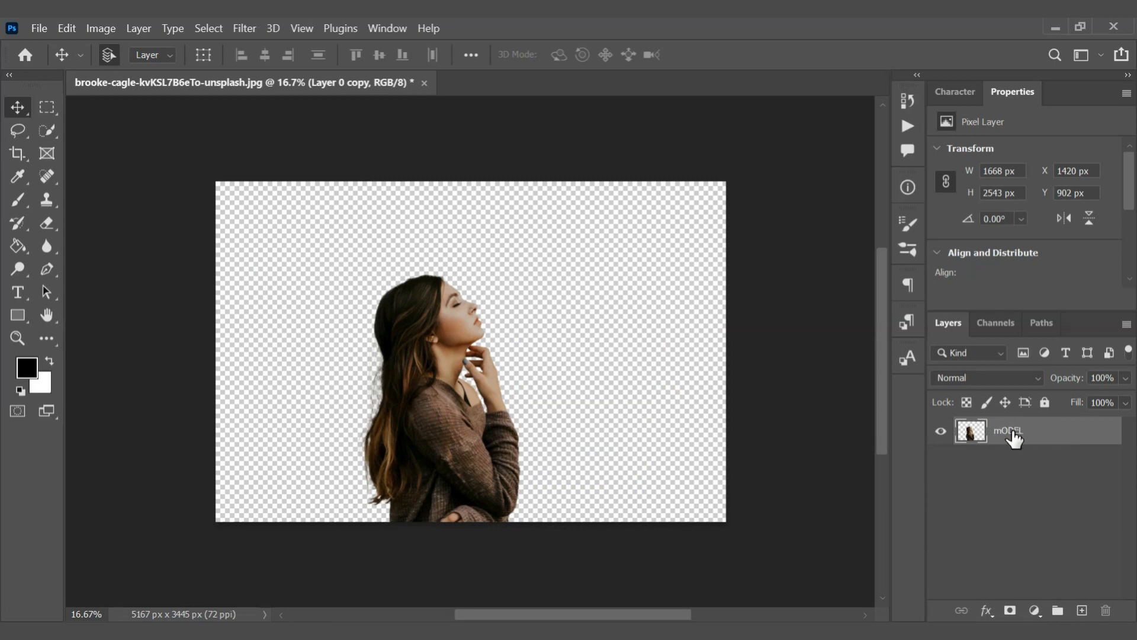
key(Return)
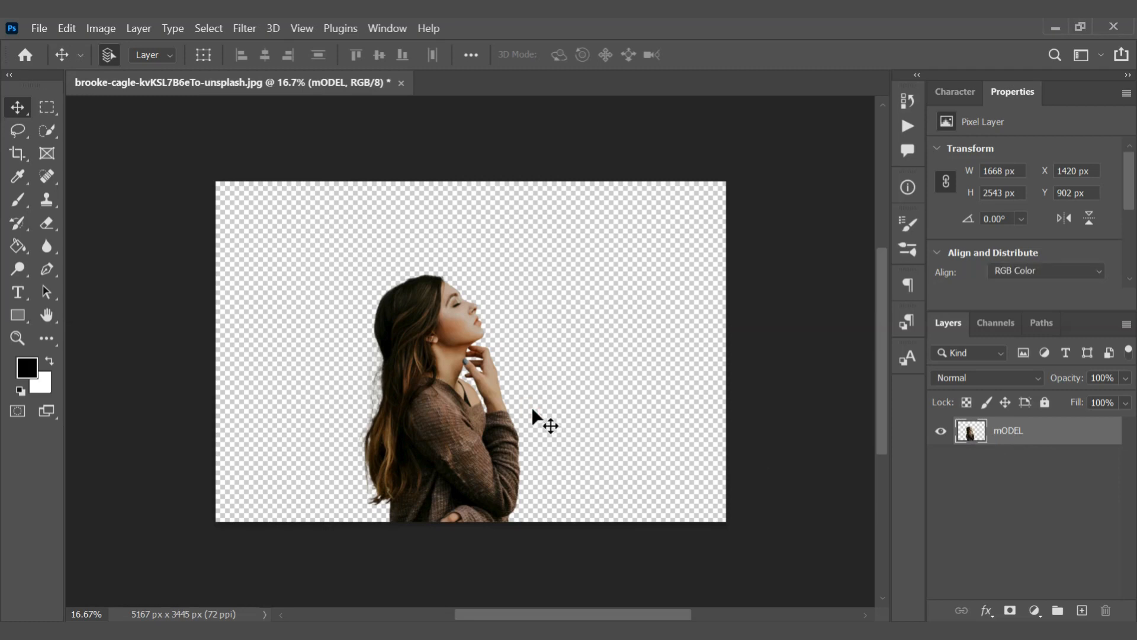
Widen the canvas evenly on both sides to about 5718 px with the Crop tool
key(c)
drag(216, 348, 187, 345)
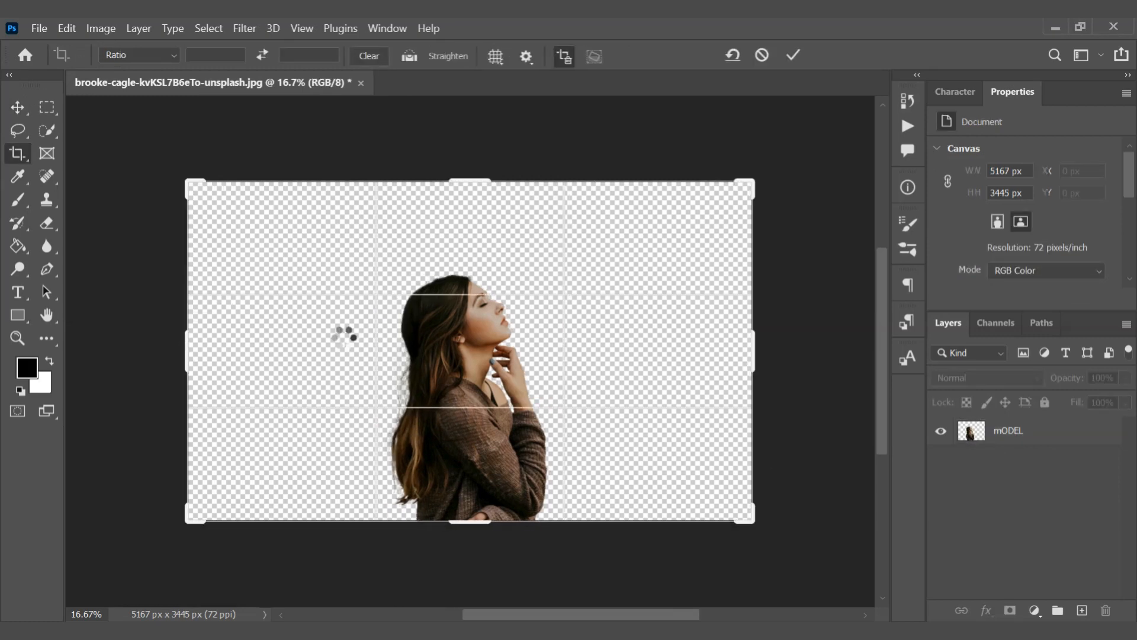
key(Return)
key(v)
Add a white Solid Color fill layer and move it beneath the mODEL layer
click(1034, 610)
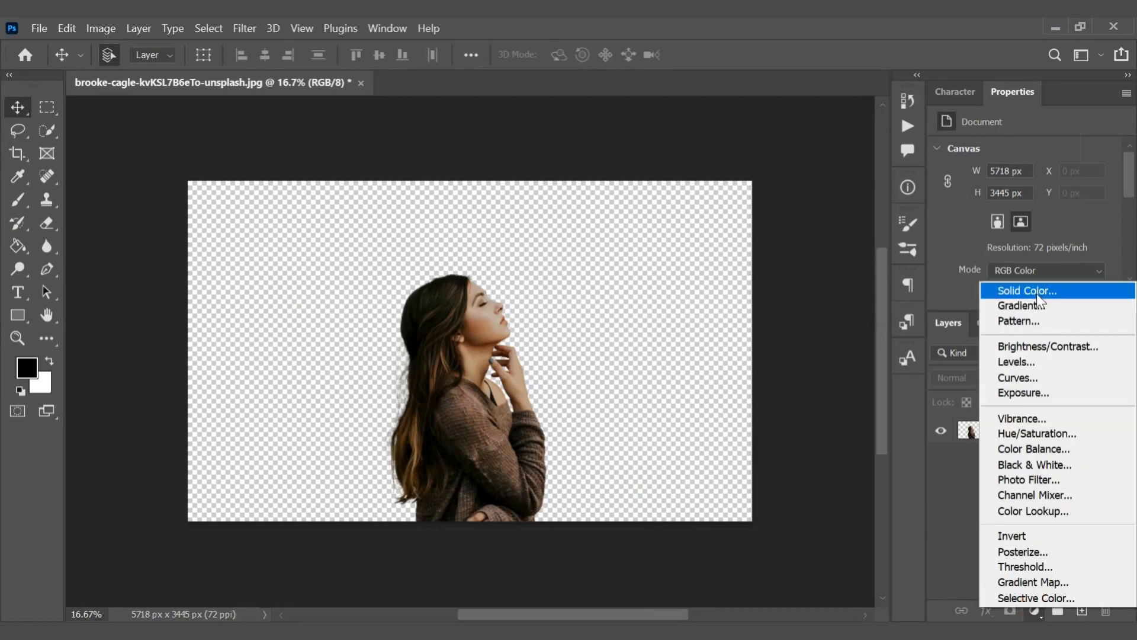
click(1031, 290)
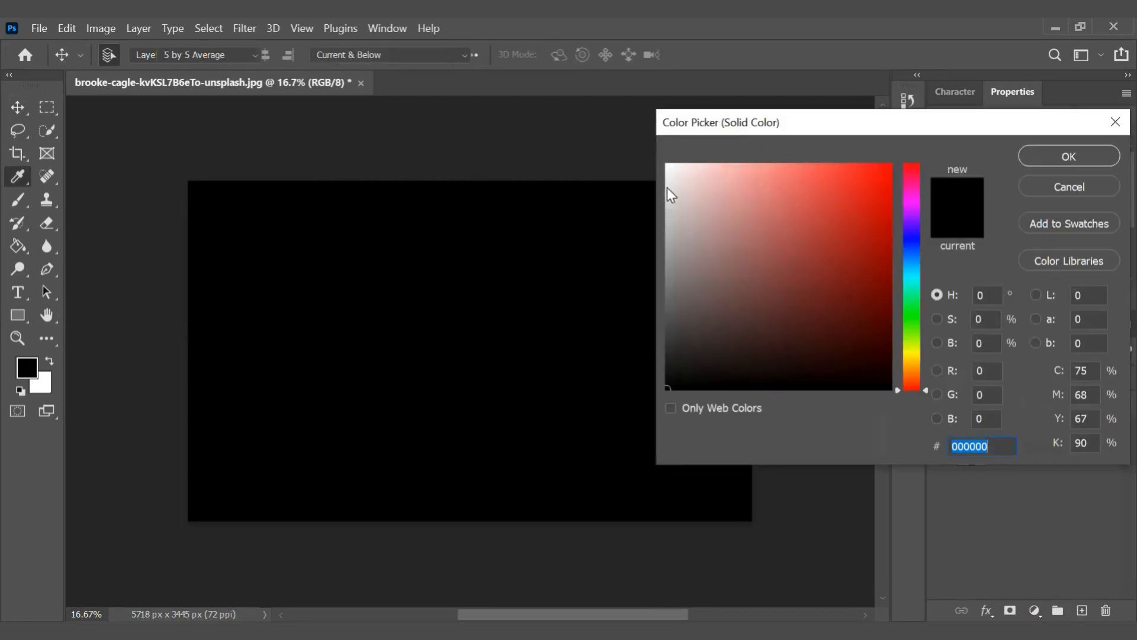
drag(670, 178, 663, 158)
click(1069, 156)
drag(1032, 428, 1046, 474)
Desaturate the mODEL layer to black and white
click(1008, 441)
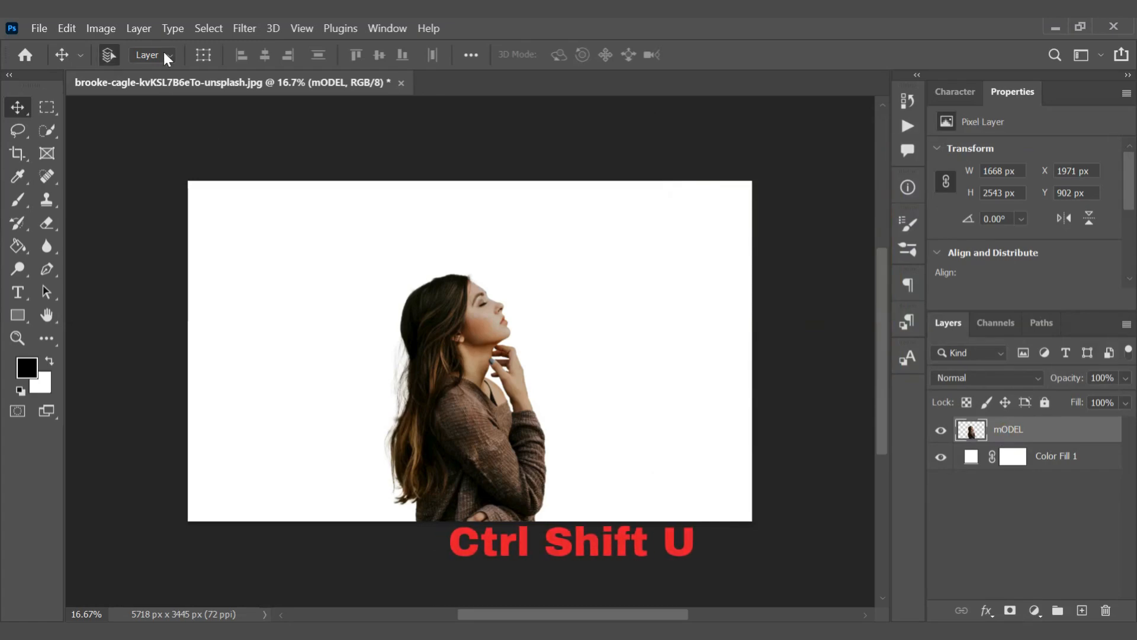
click(102, 28)
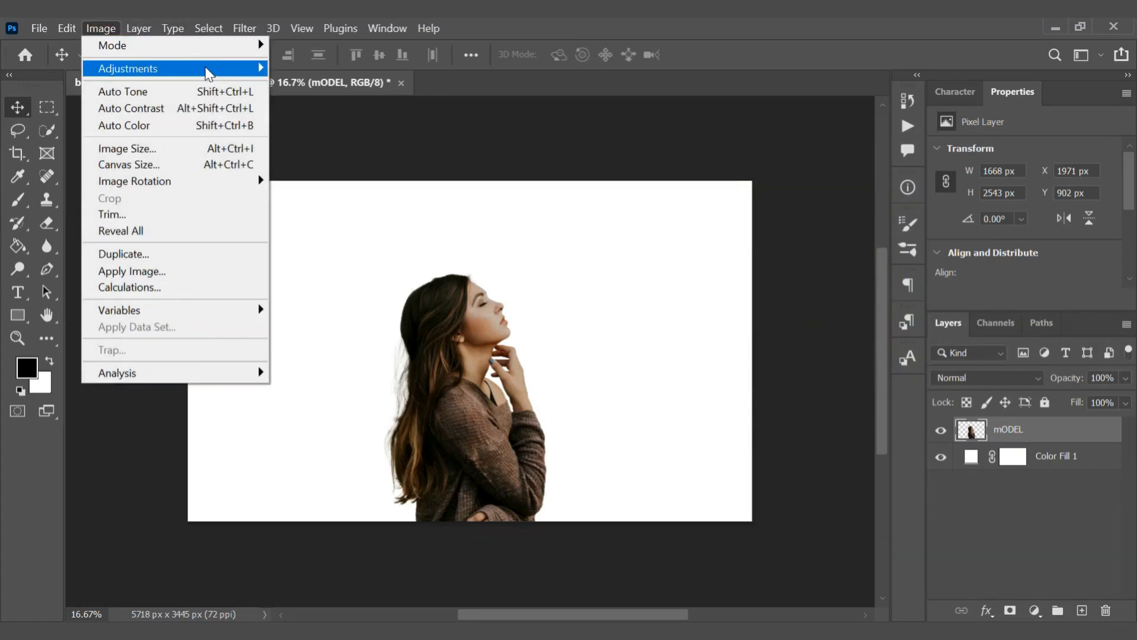
mouse_move(205, 68)
click(329, 393)
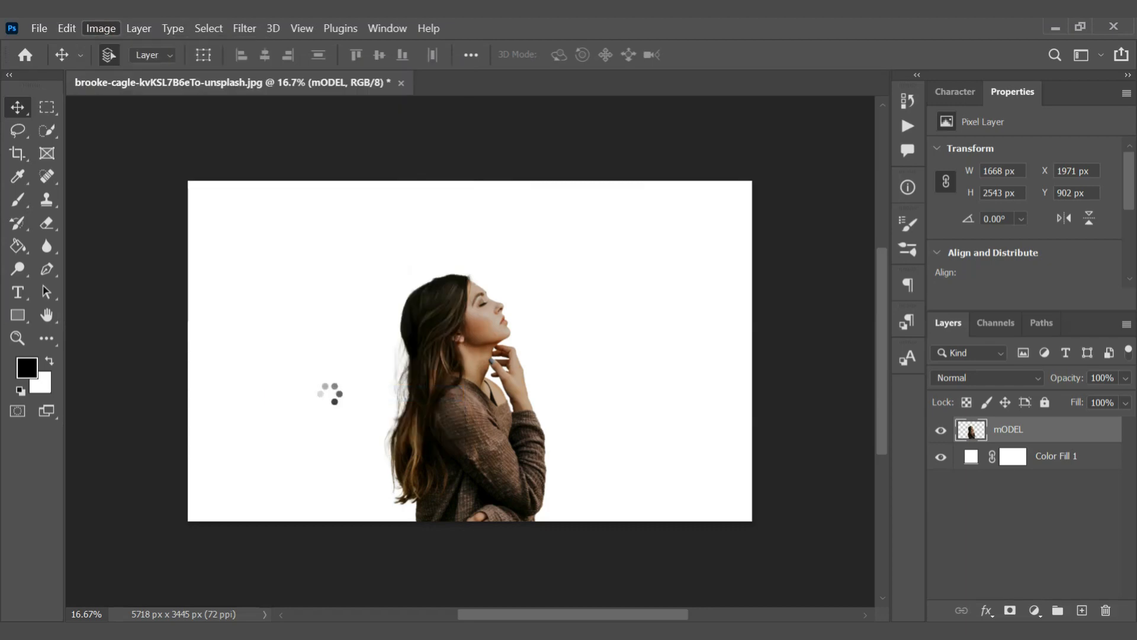
Place the city road photo from the Double Exposure folder as an embedded layer
click(40, 28)
click(126, 360)
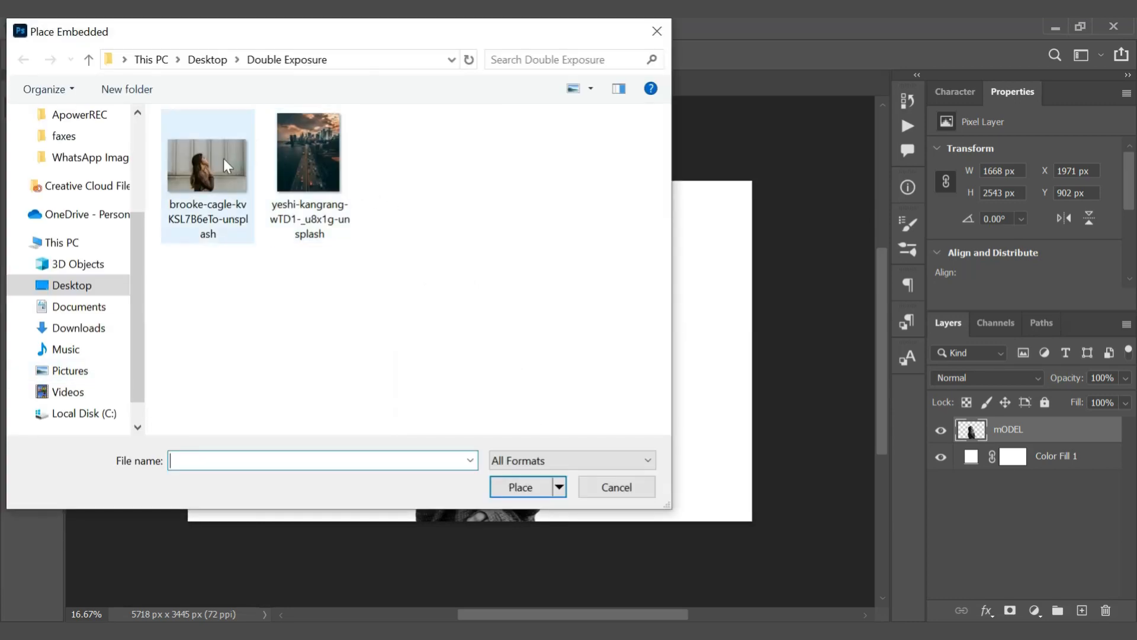
double_click(343, 154)
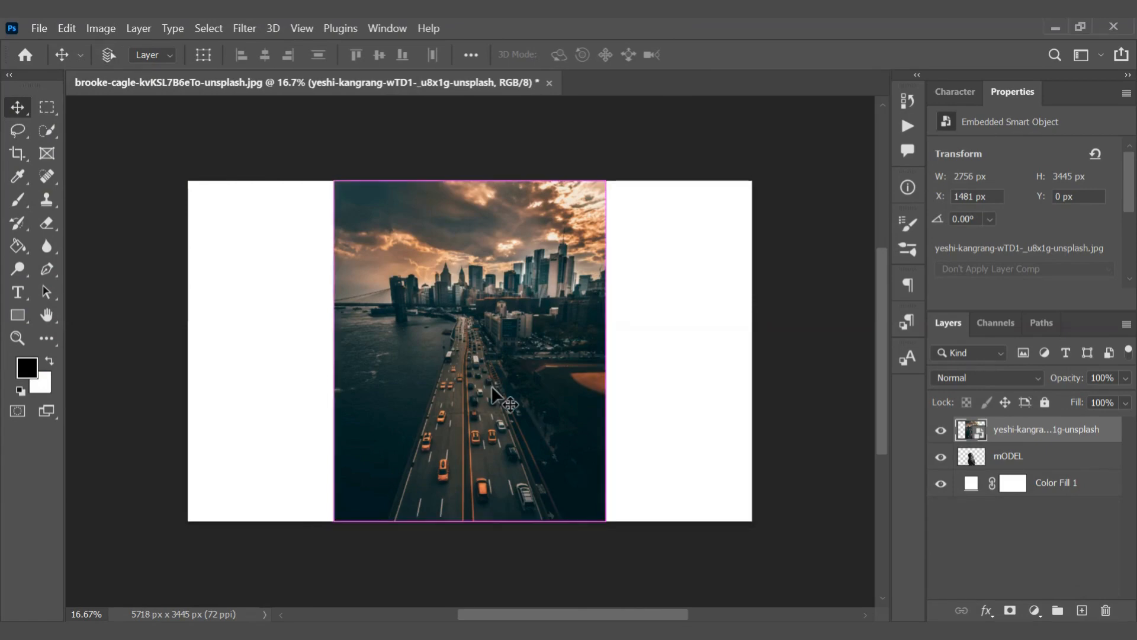
Scale the placed city photo to about 2158 × 2697 px and position it over the model at the canvas's lower edge
key(ctrl+t)
drag(606, 181, 534, 270)
drag(464, 454, 494, 453)
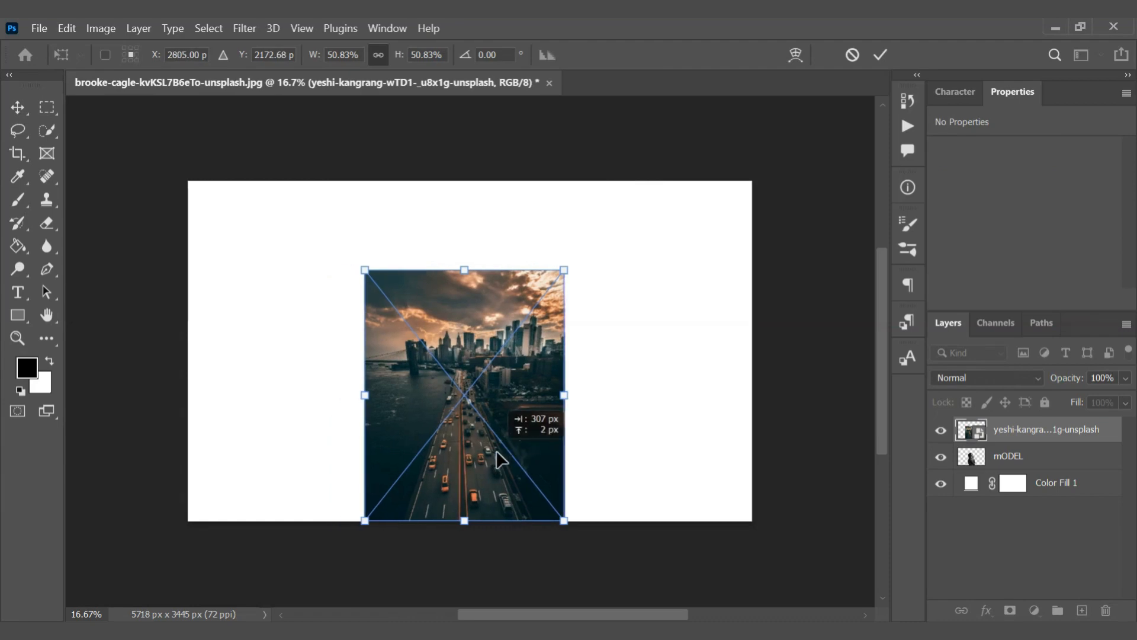
drag(464, 270, 466, 250)
key(Return)
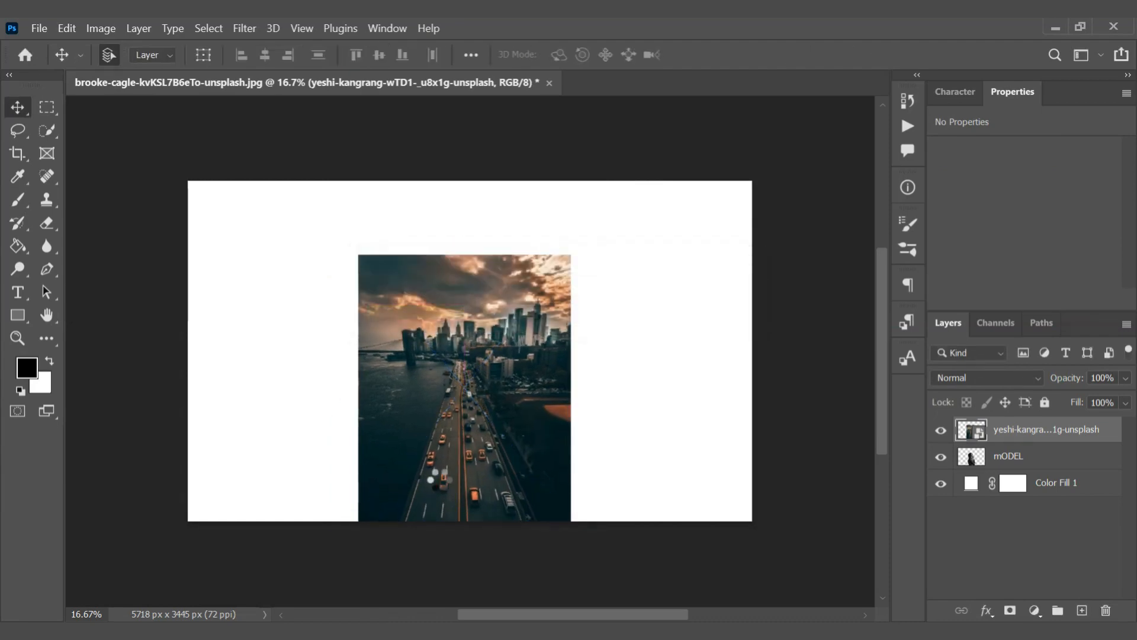
Rename the placed city photo layer Road
double_click(1046, 429)
key(BackSpace)
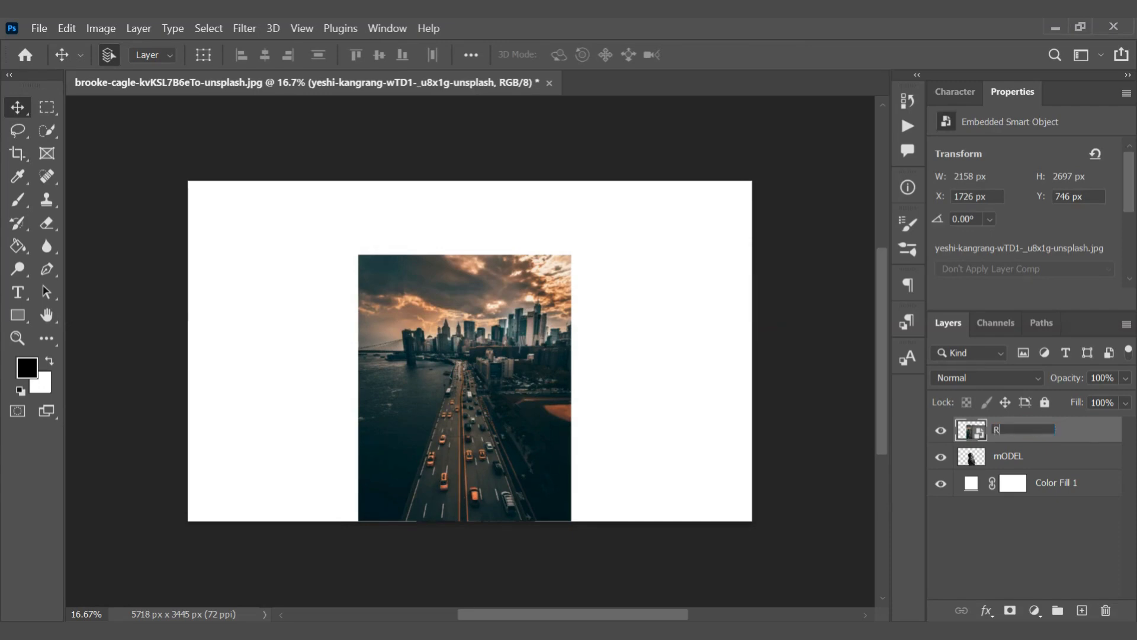
key(Return)
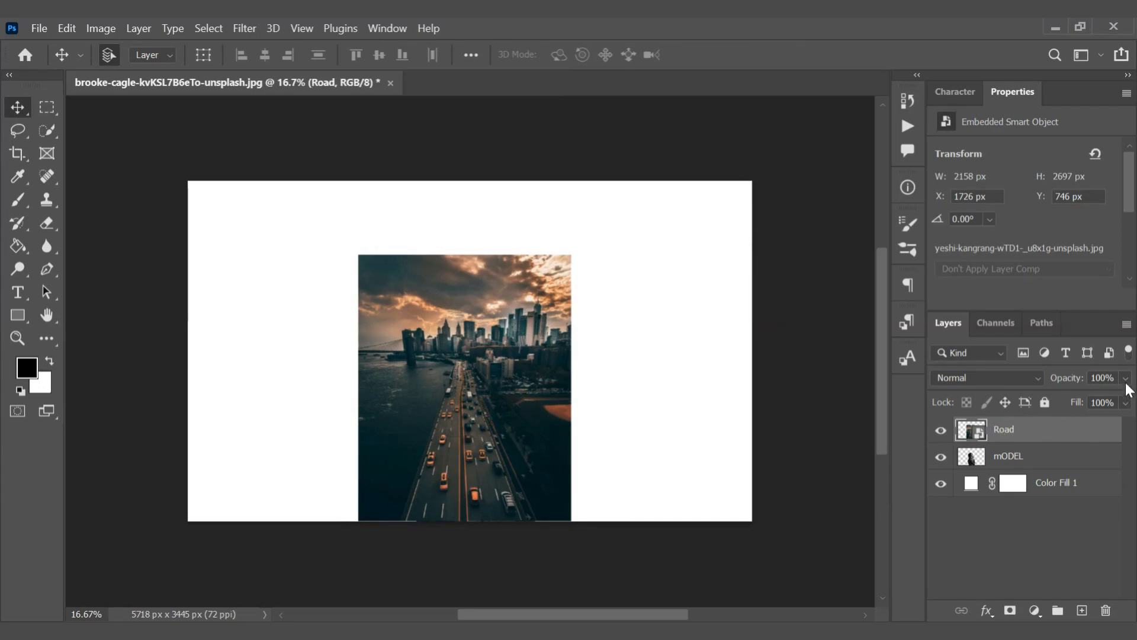
Lower the Road layer's opacity to 52% and shift it slightly right to about X 1780 px over the model
drag(1125, 380, 1085, 401)
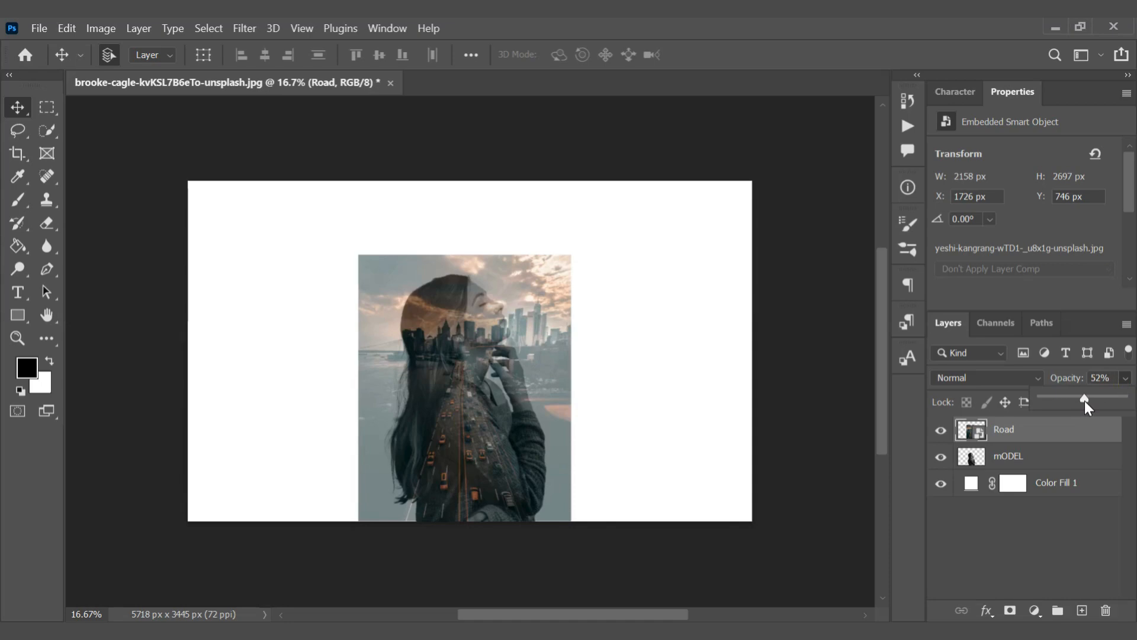
click(485, 392)
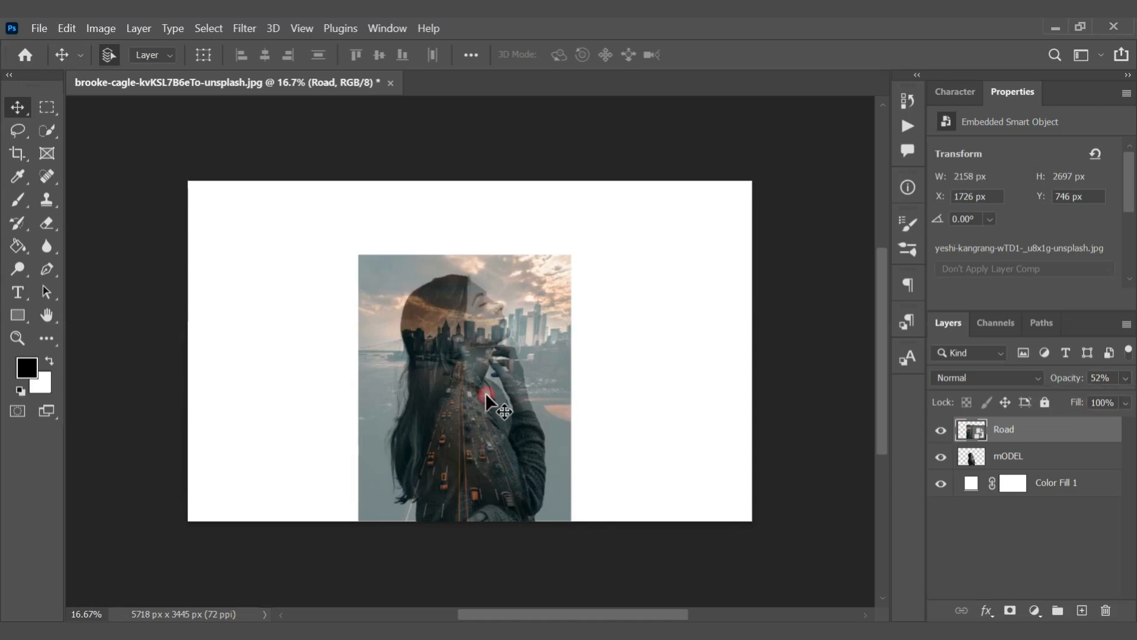
drag(490, 361, 495, 364)
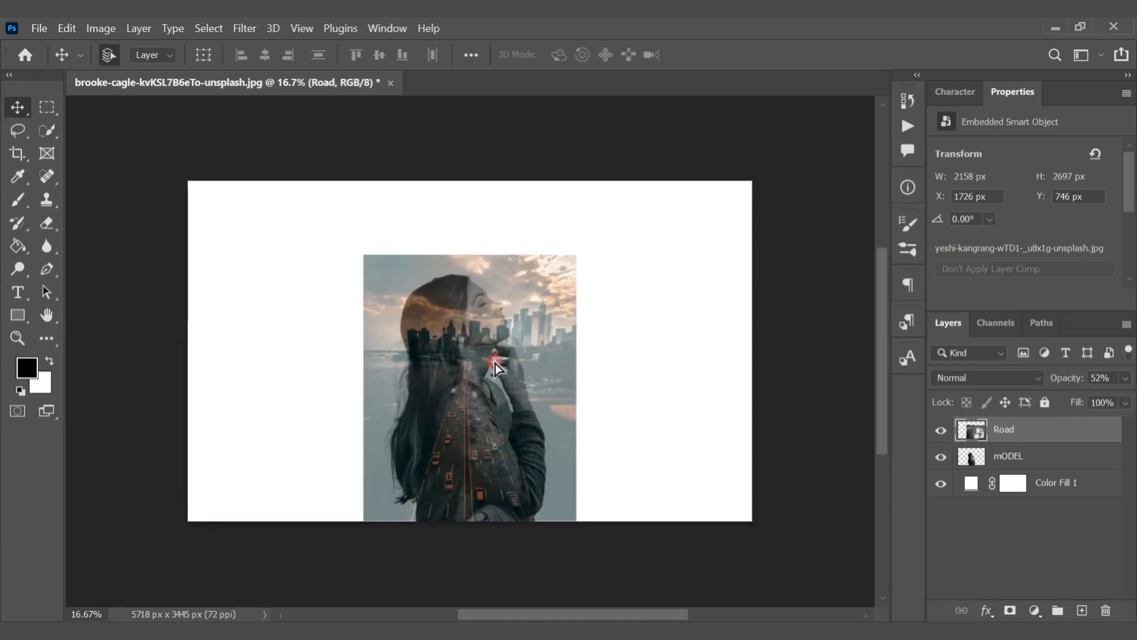
Load the mODEL layer's outline as a selection and mask the Road layer with it, keeping Road at 52% opacity
click(1007, 465)
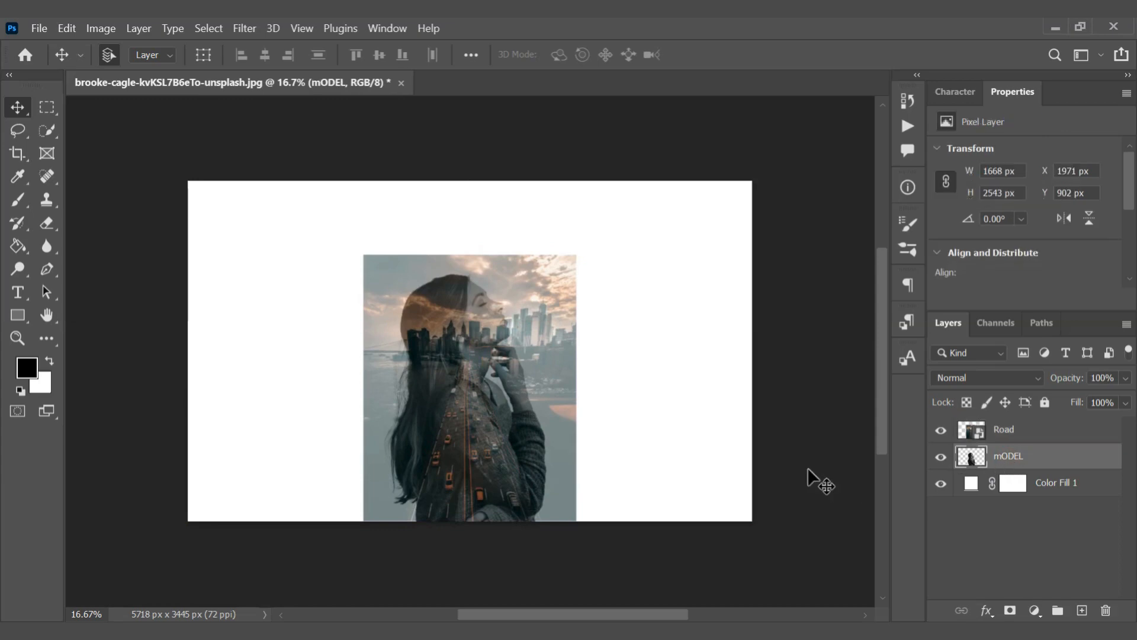
ctrl+click(974, 465)
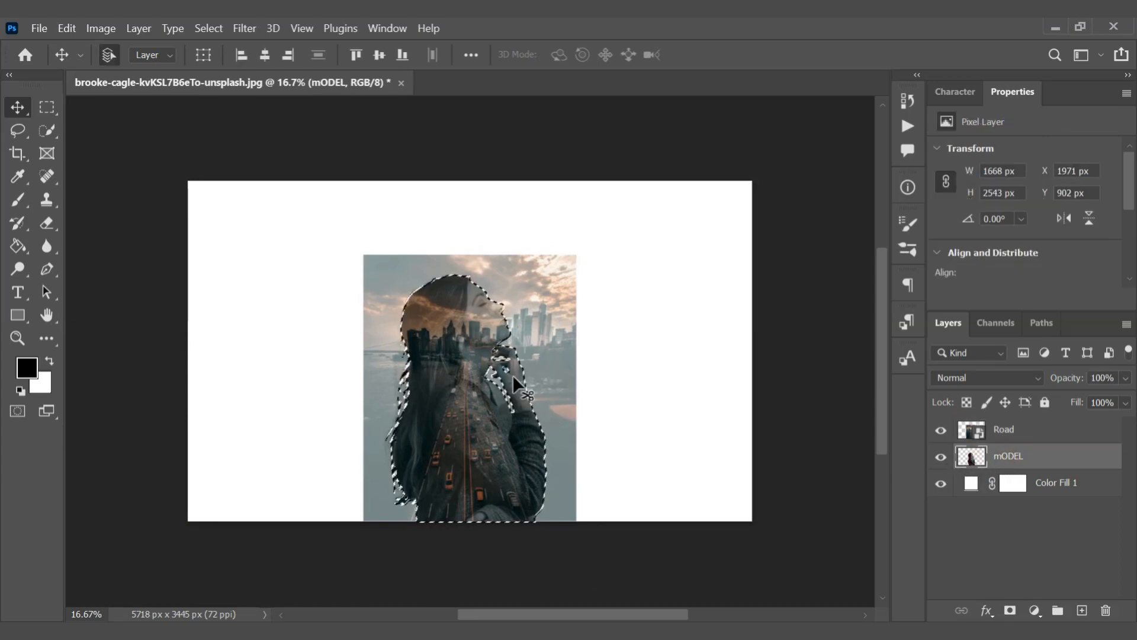
click(1023, 430)
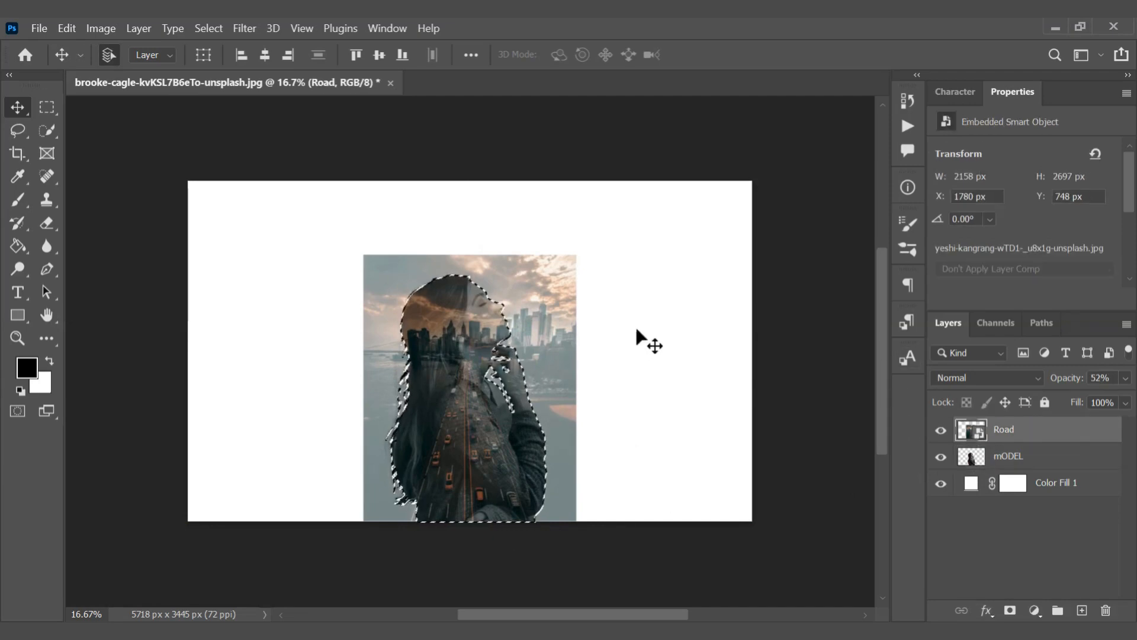
key(5)
key(2)
click(1010, 611)
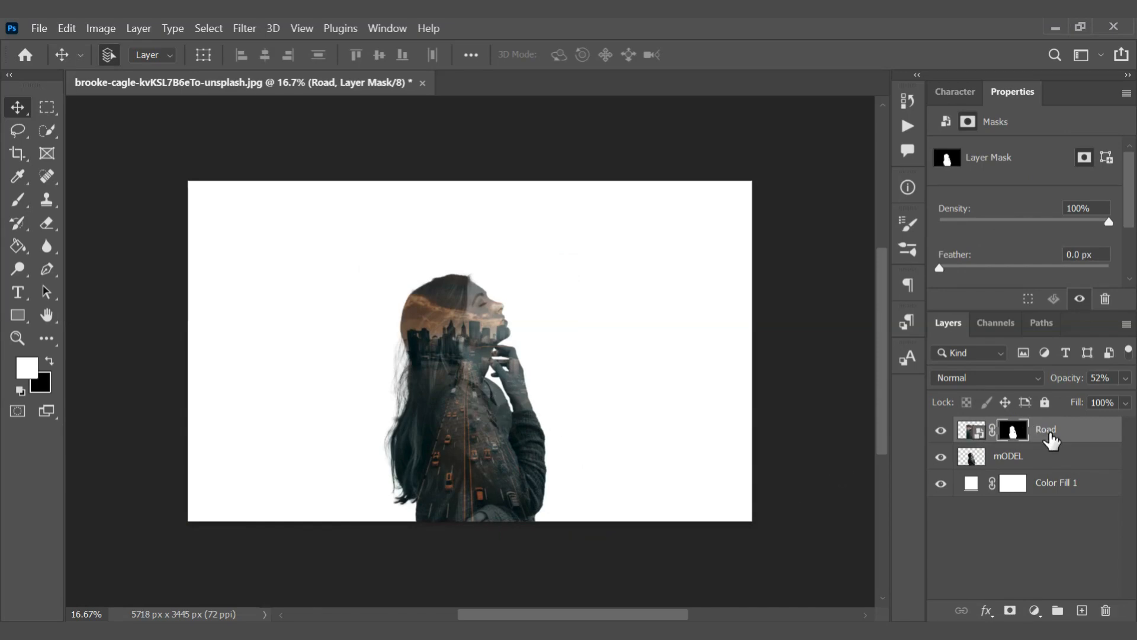
Duplicate the mODEL layer and move the copy above the Road layer
click(1029, 454)
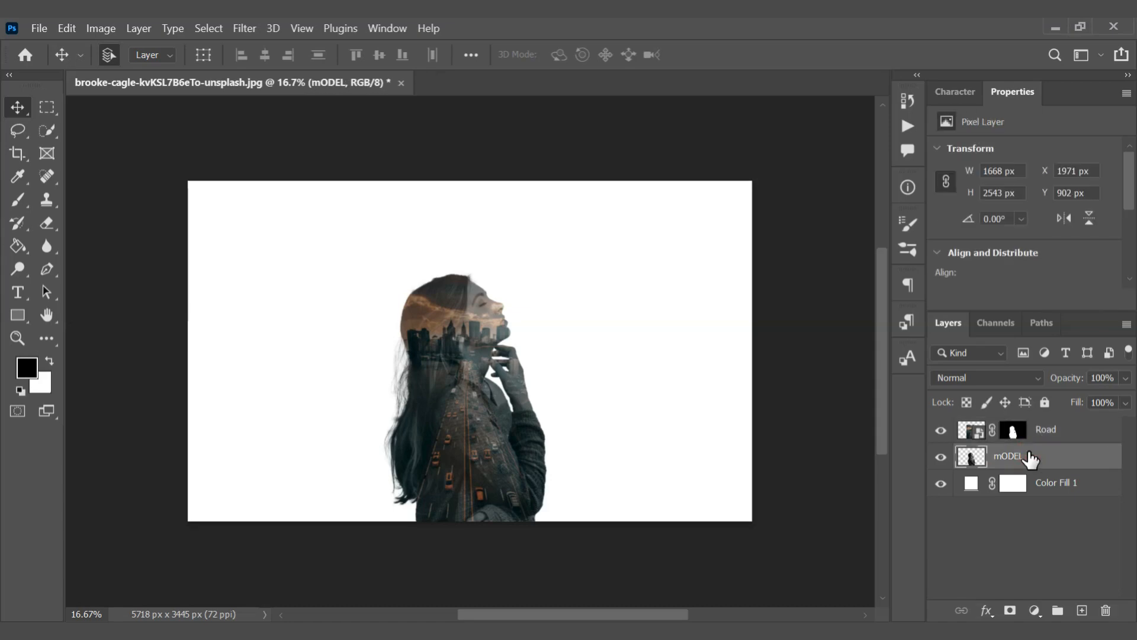
key(ctrl+j)
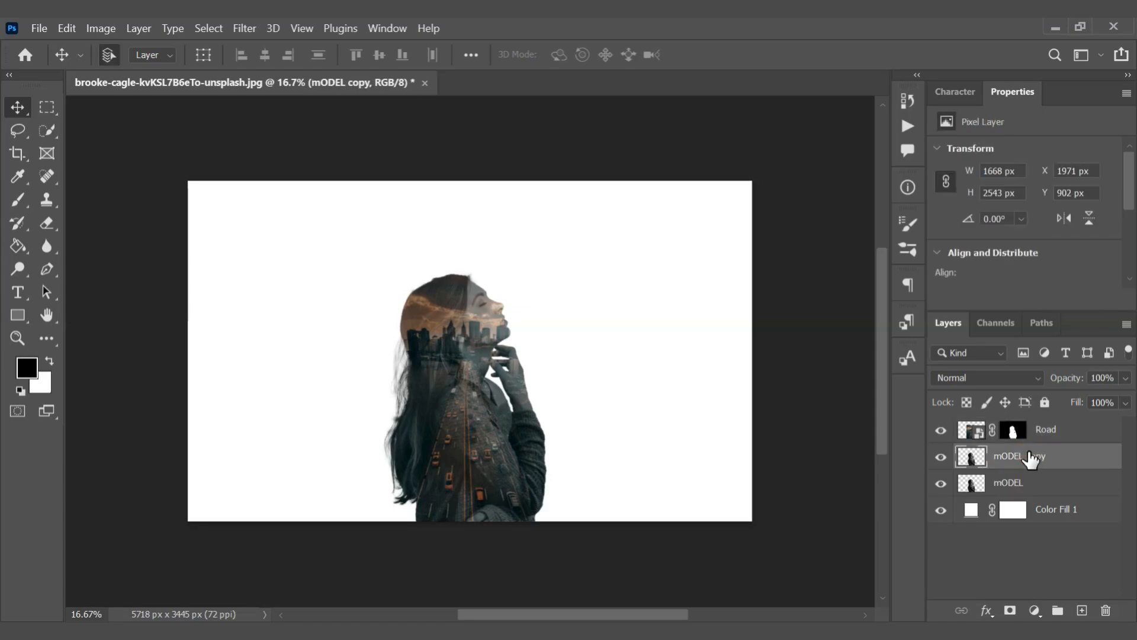
drag(1029, 456, 1015, 414)
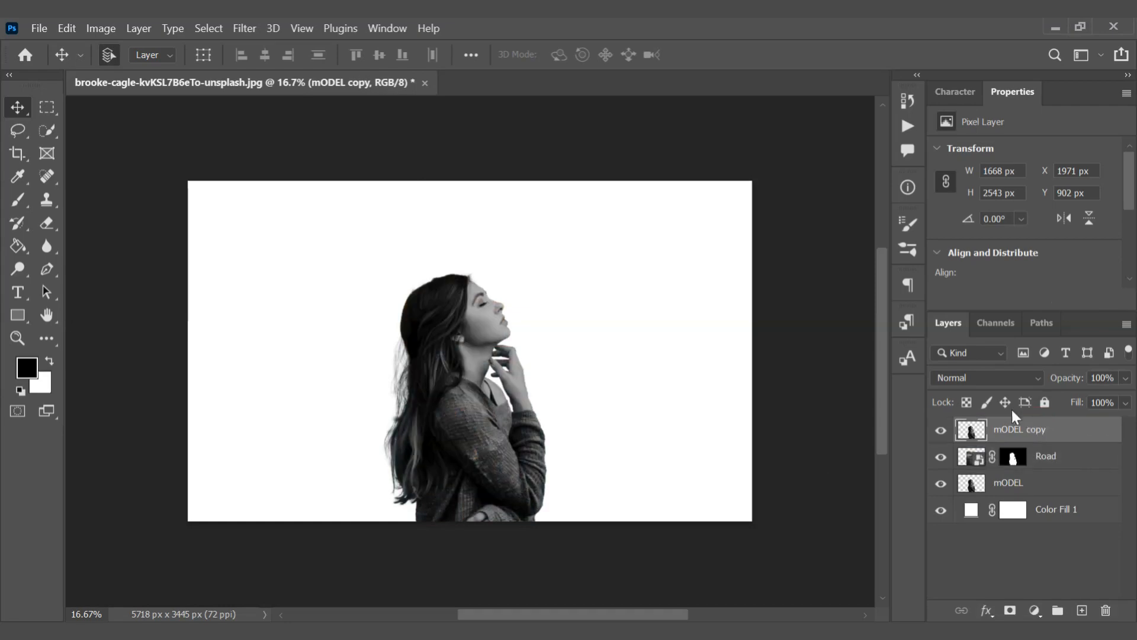
Blend the mODEL copy in Lighten mode at 50% opacity and add a white layer mask to it
click(1001, 375)
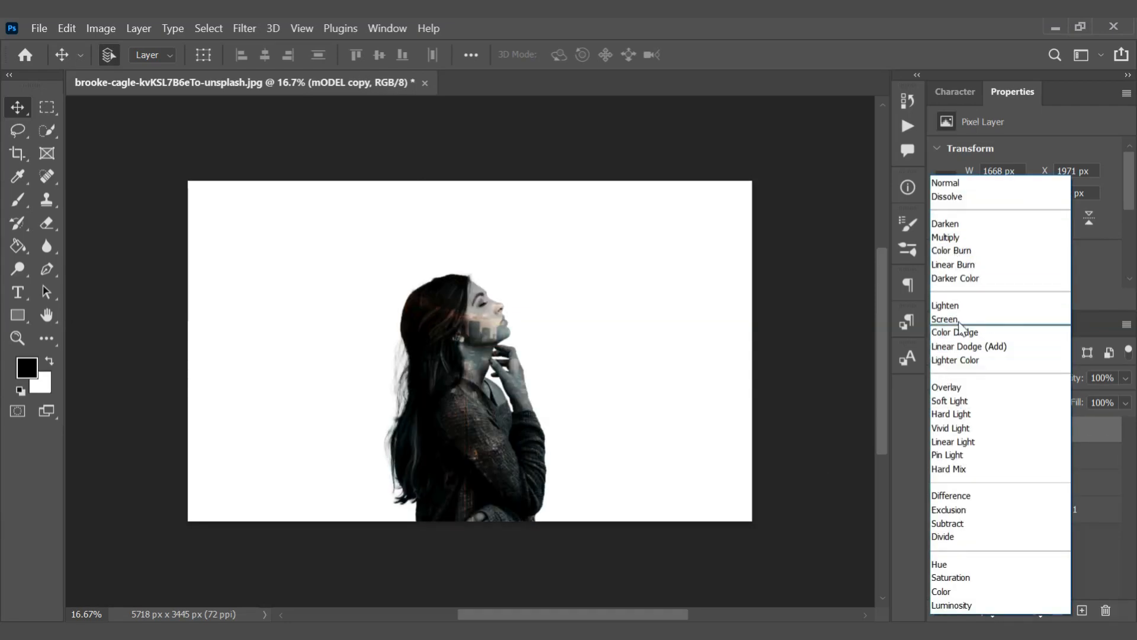
click(951, 306)
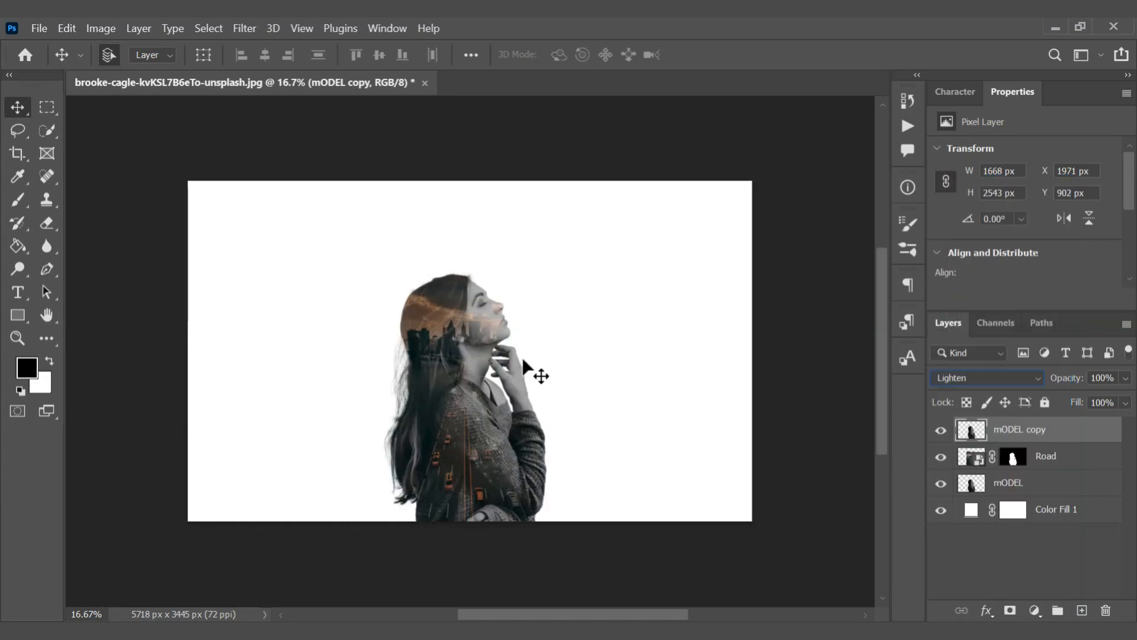
click(1125, 379)
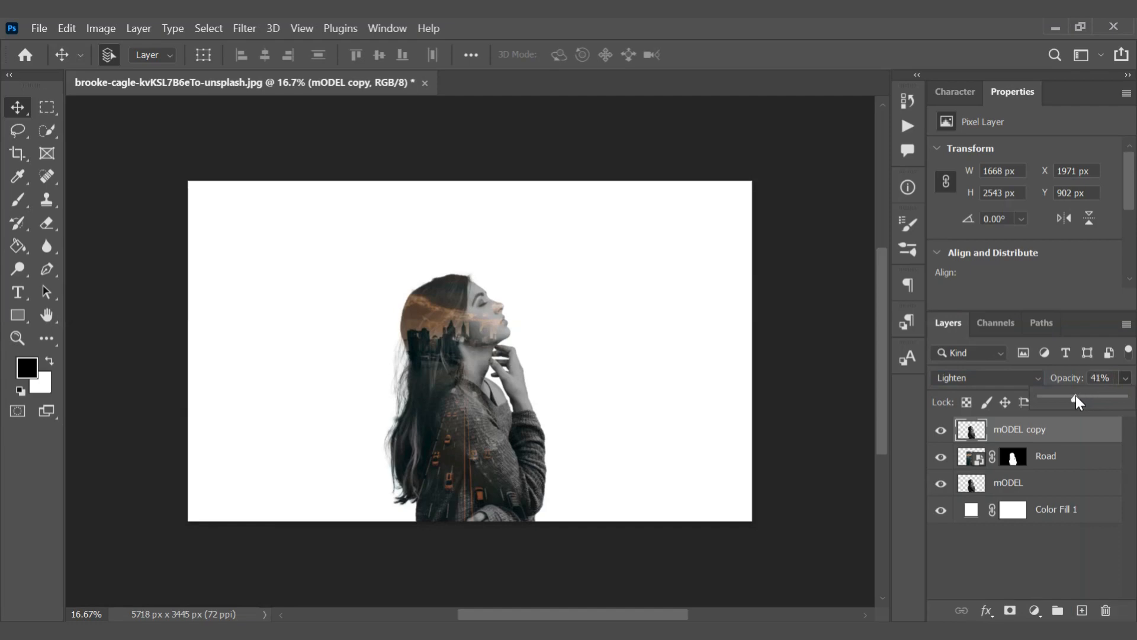
drag(1076, 397, 1081, 397)
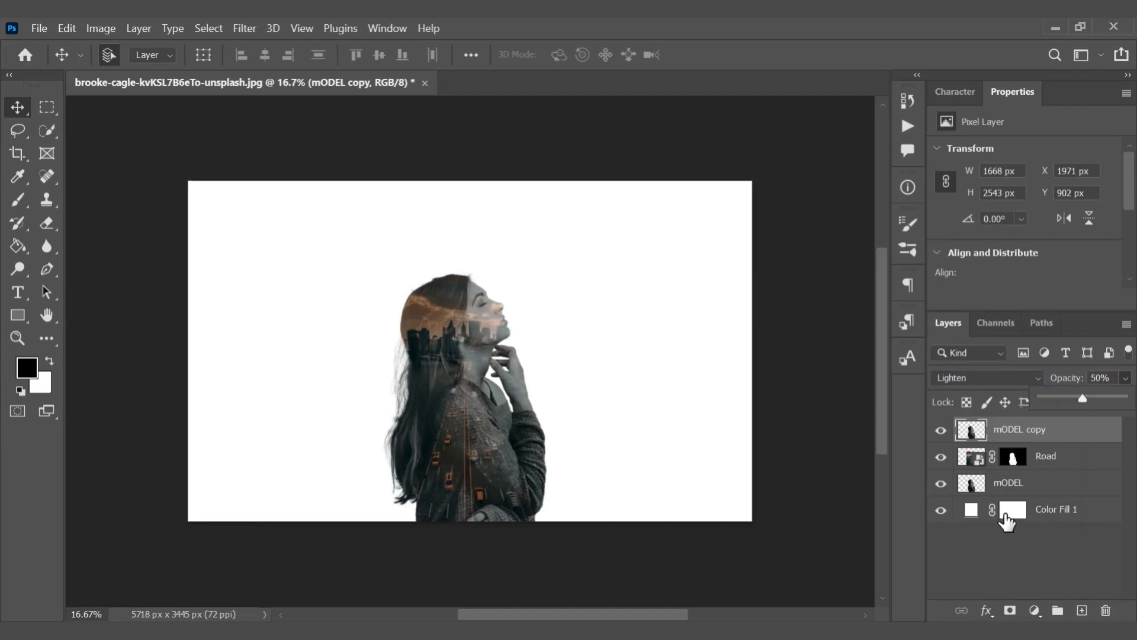
click(1010, 610)
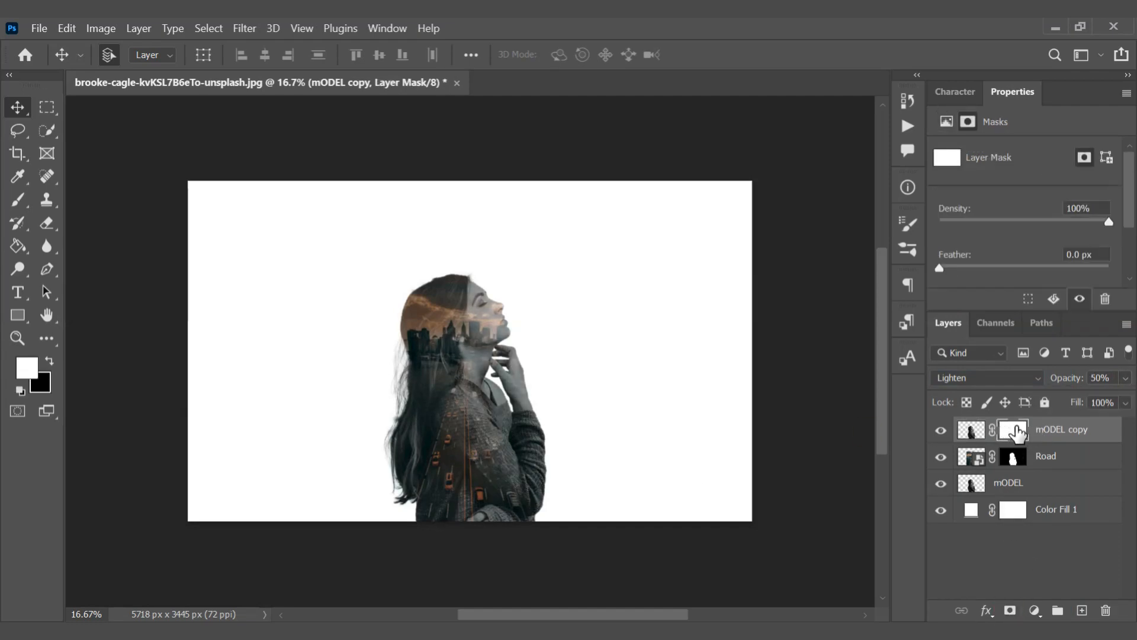
Paint the mODEL copy mask in black over the model's torso with a 495 px soft round brush at 40% opacity
key(b)
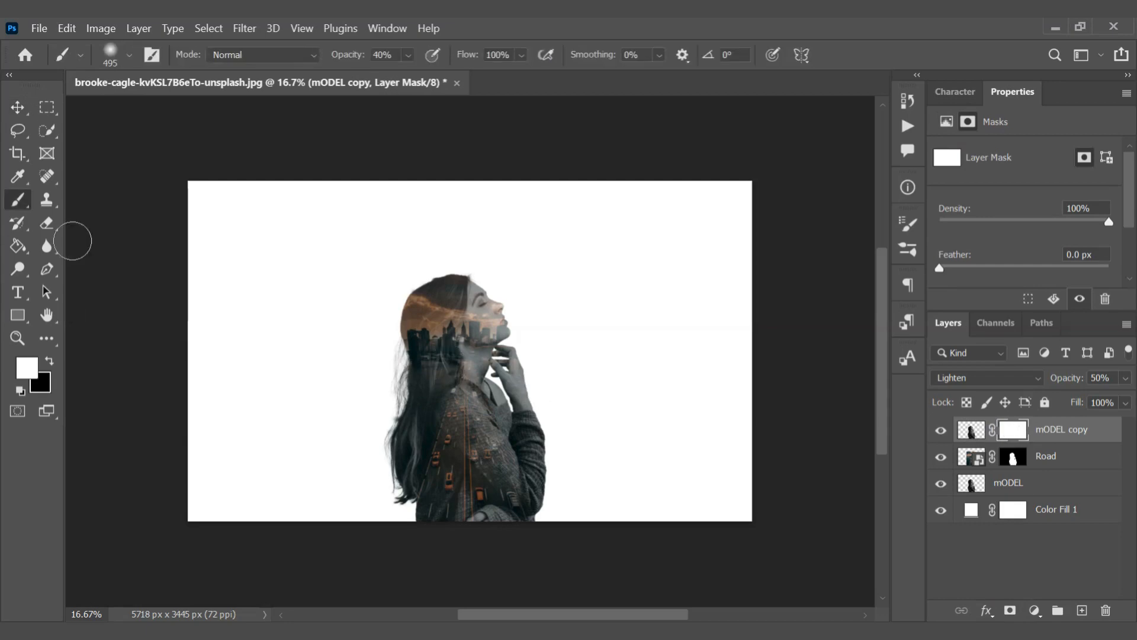
click(130, 55)
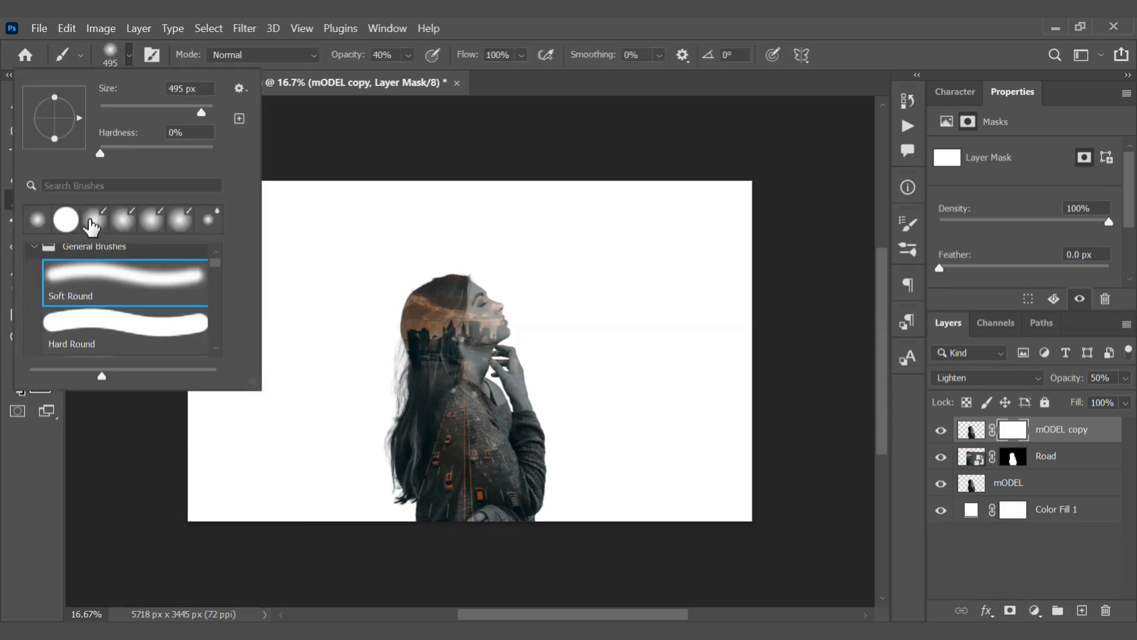
click(408, 54)
click(50, 359)
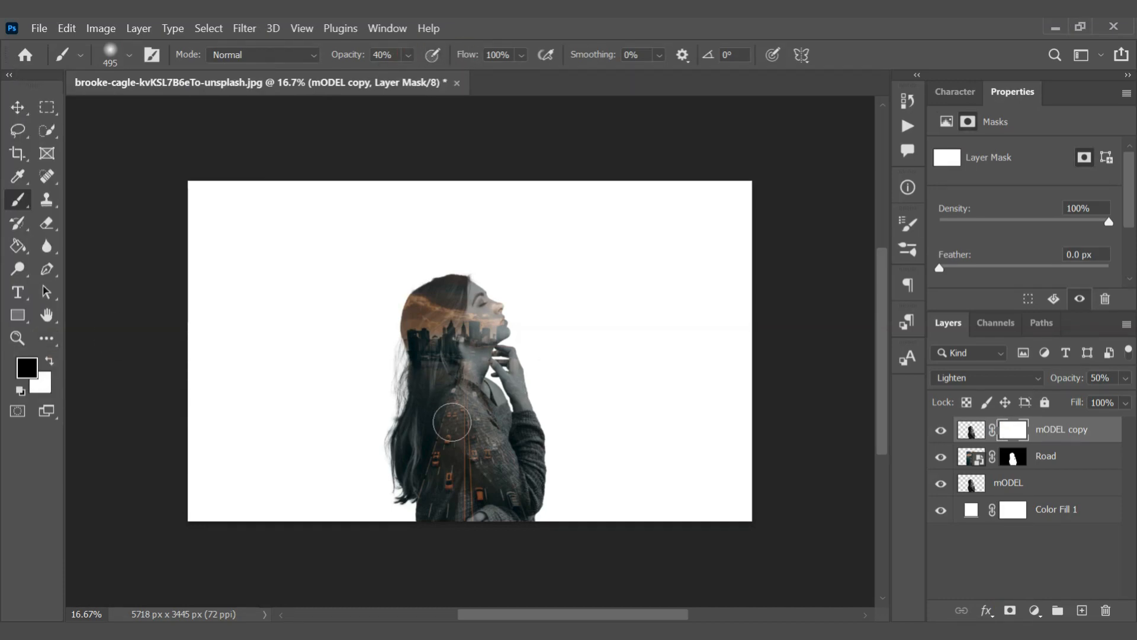
mouse_move(459, 391)
mouse_down()
mouse_move(436, 469)
mouse_move(447, 422)
mouse_move(422, 474)
mouse_move(476, 455)
mouse_move(485, 499)
mouse_move(489, 366)
mouse_move(452, 422)
mouse_move(459, 391)
mouse_up()
key(ctrl+z)
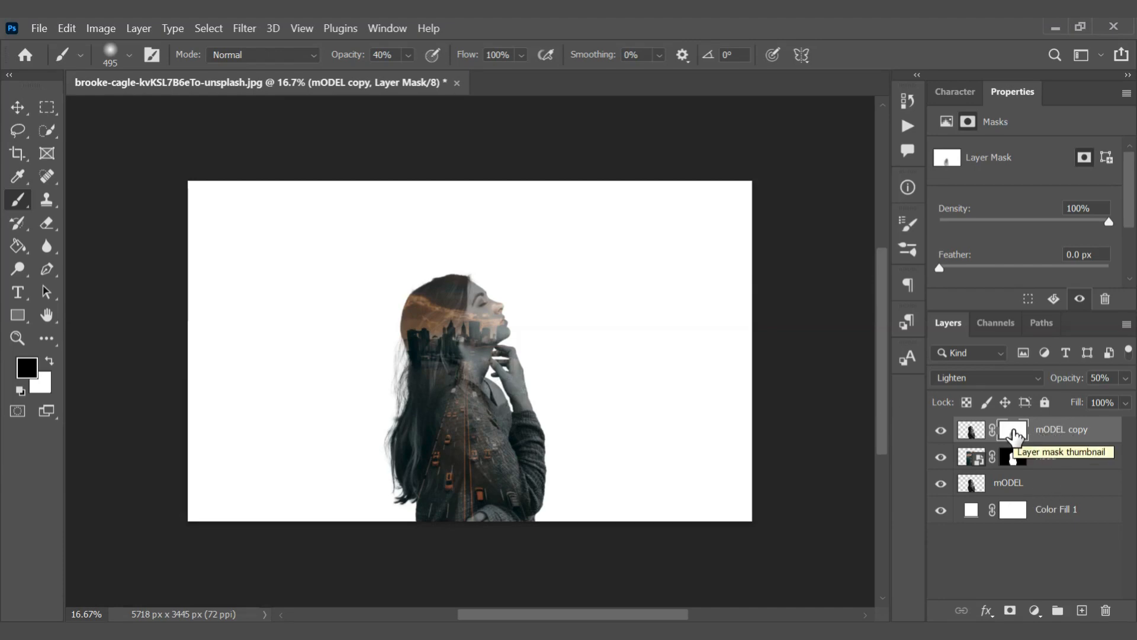
Paint black on the Road layer's mask over the model's face and neck to clear the city image there
click(1014, 459)
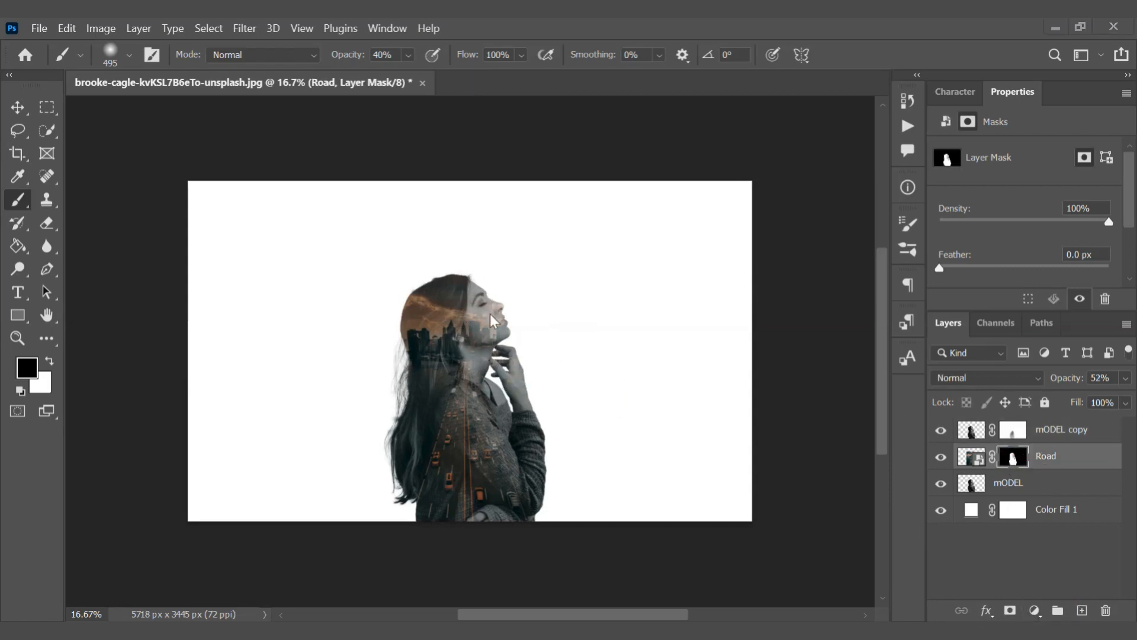
mouse_move(490, 313)
mouse_down()
mouse_move(484, 348)
mouse_move(491, 298)
mouse_move(506, 358)
mouse_move(488, 276)
mouse_move(505, 348)
mouse_up()
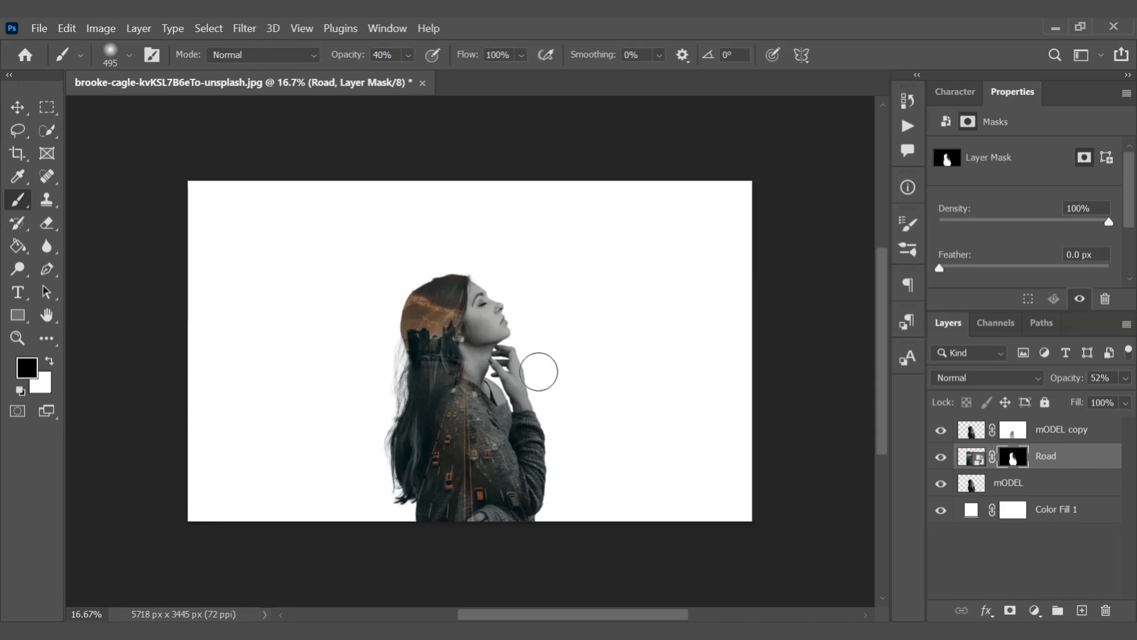
Change the Color Fill 1 background from white to dark grey 555555
click(973, 513)
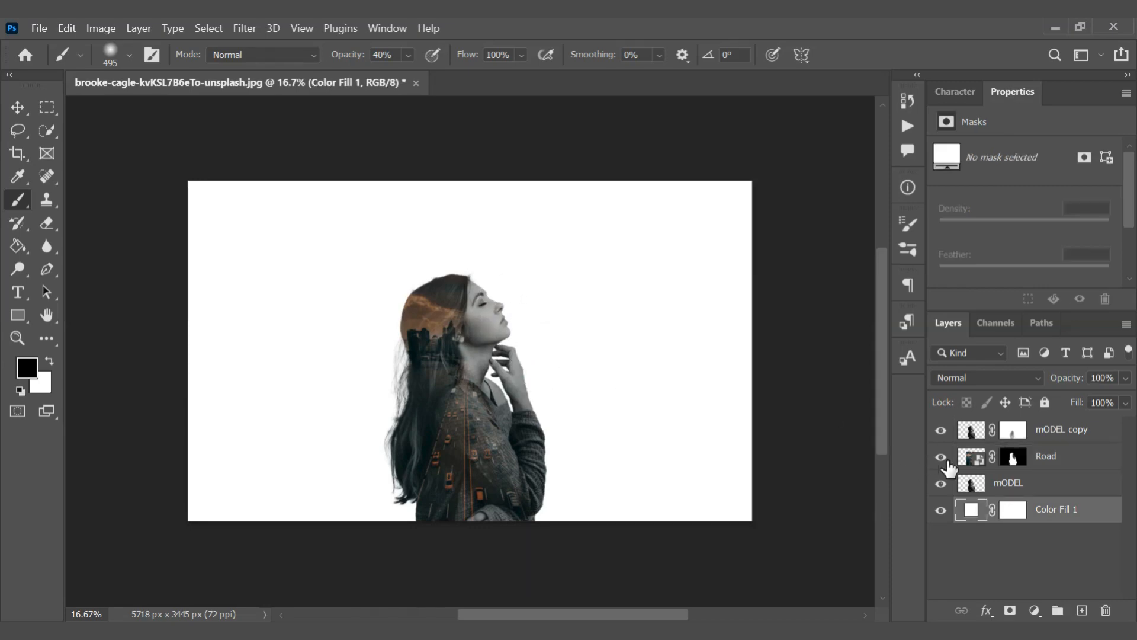
double_click(972, 513)
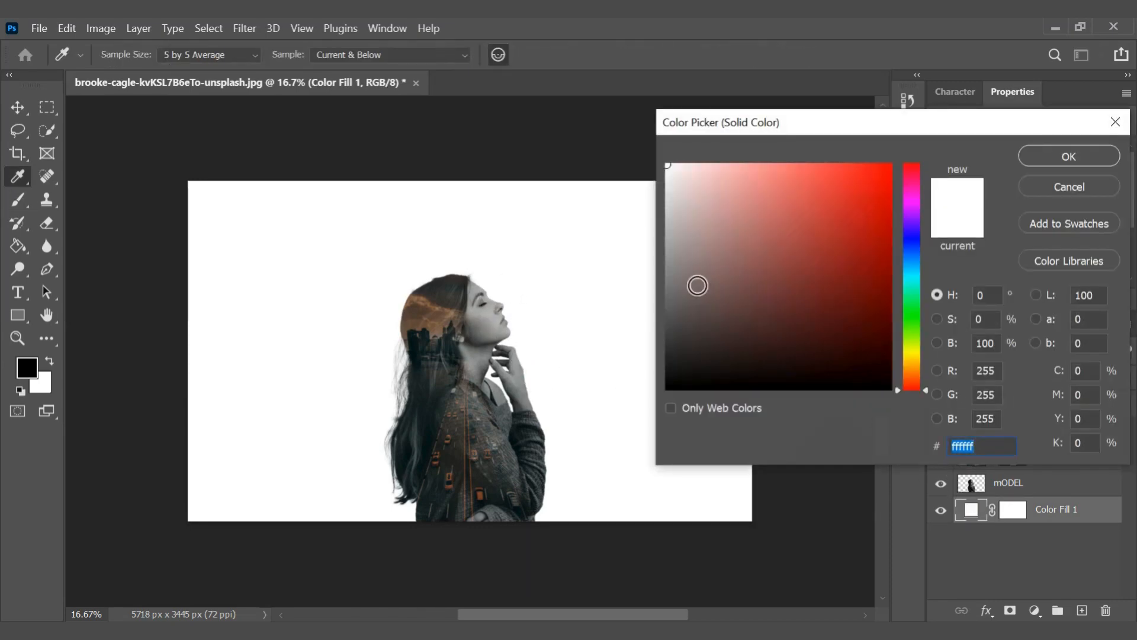
drag(698, 279, 666, 314)
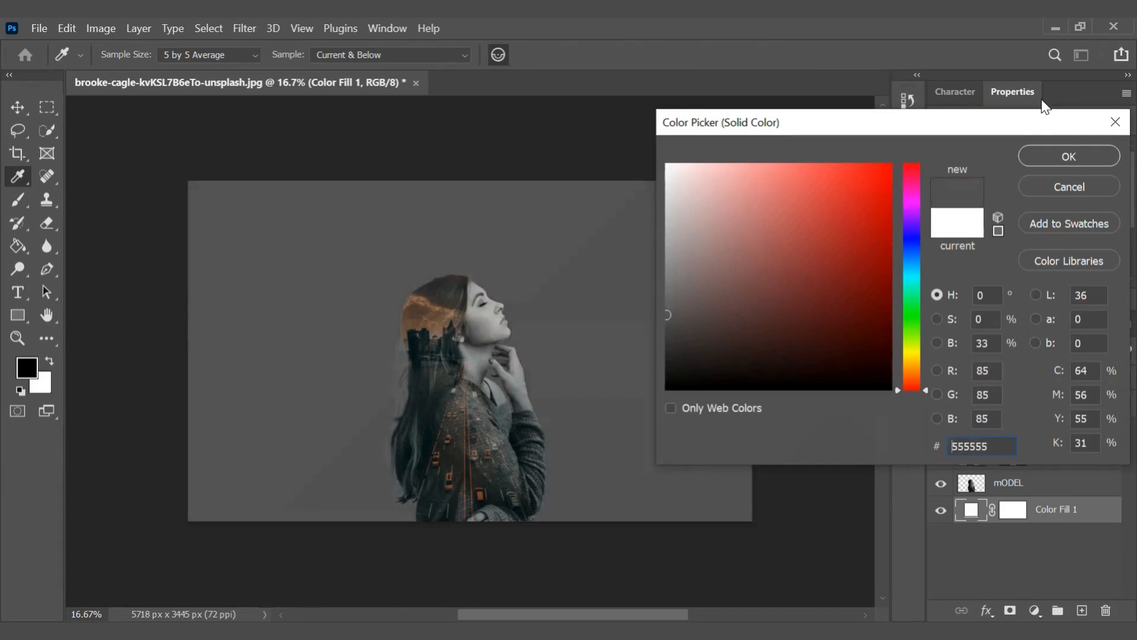
click(1043, 155)
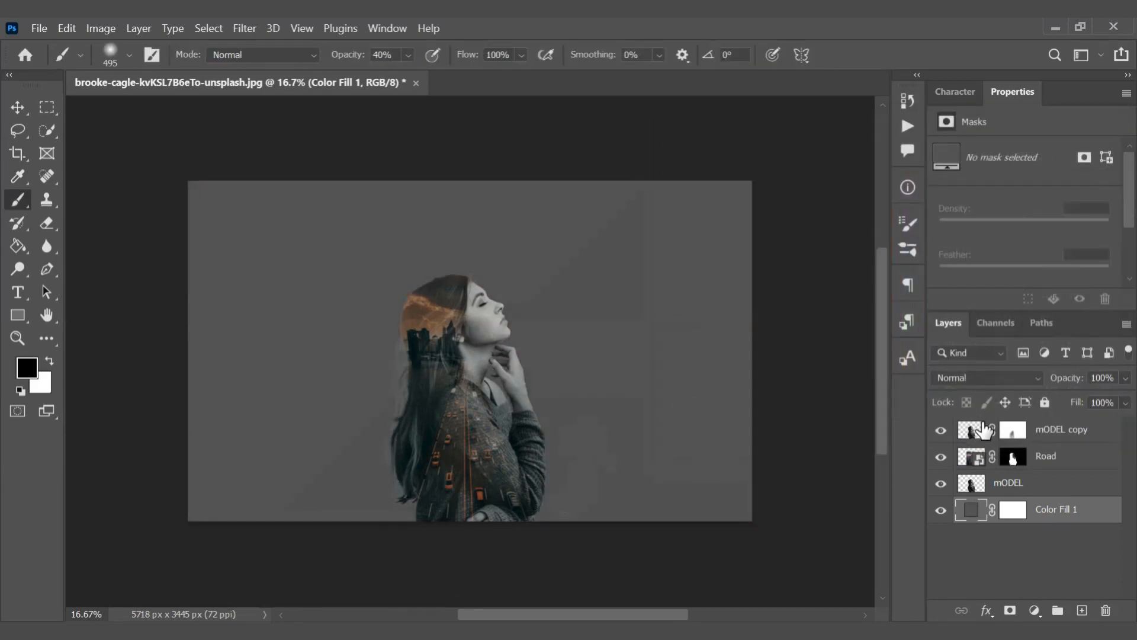
Duplicate the Road layer and delete the layer mask from the copy
click(975, 462)
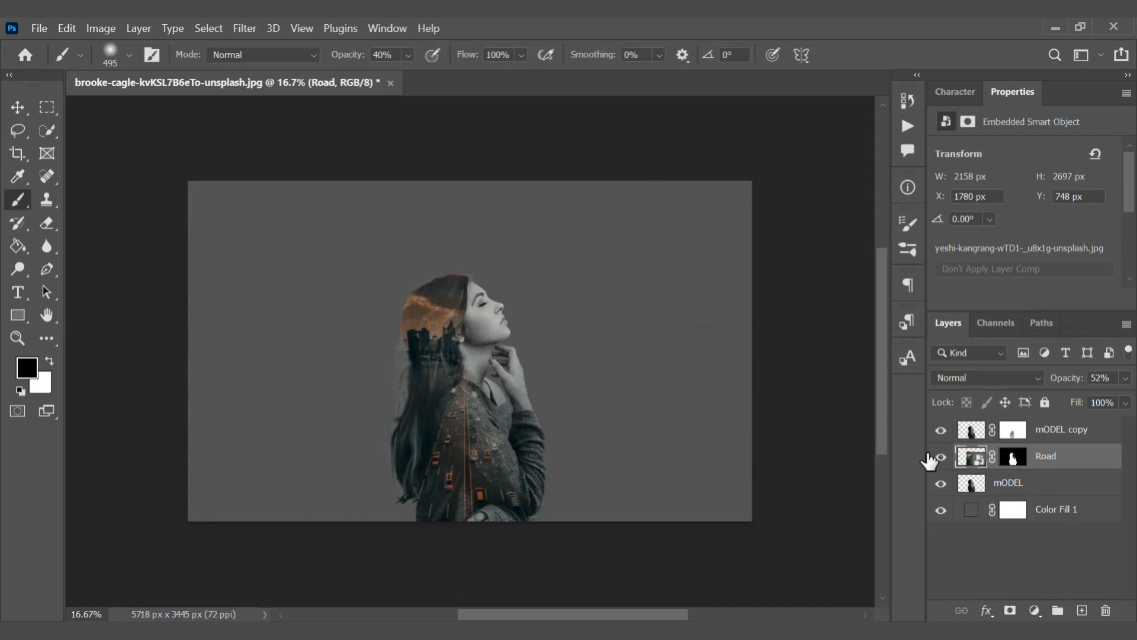
key(ctrl+j)
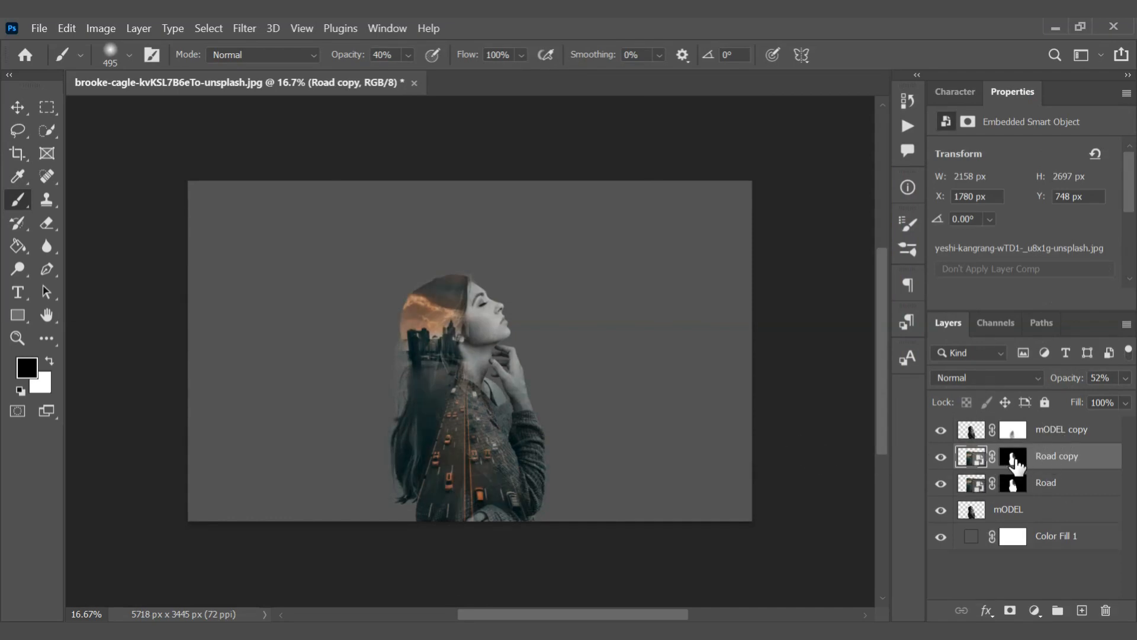
drag(1013, 458, 1105, 610)
Set the Road copy layer to Lighten blend mode and flip it horizontally
click(1039, 379)
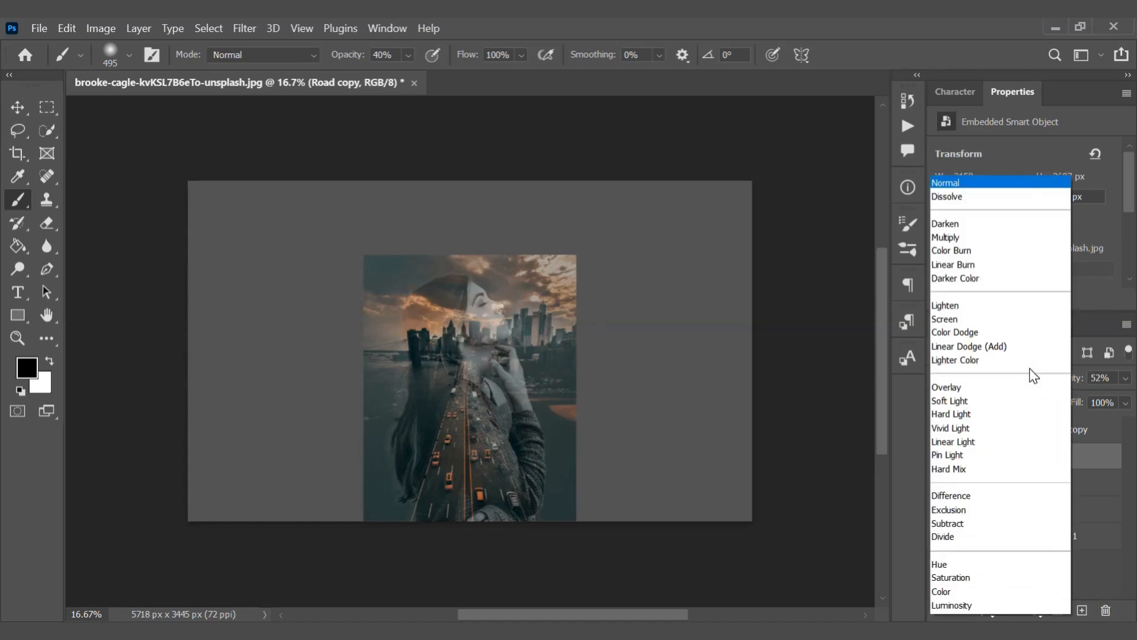
click(955, 307)
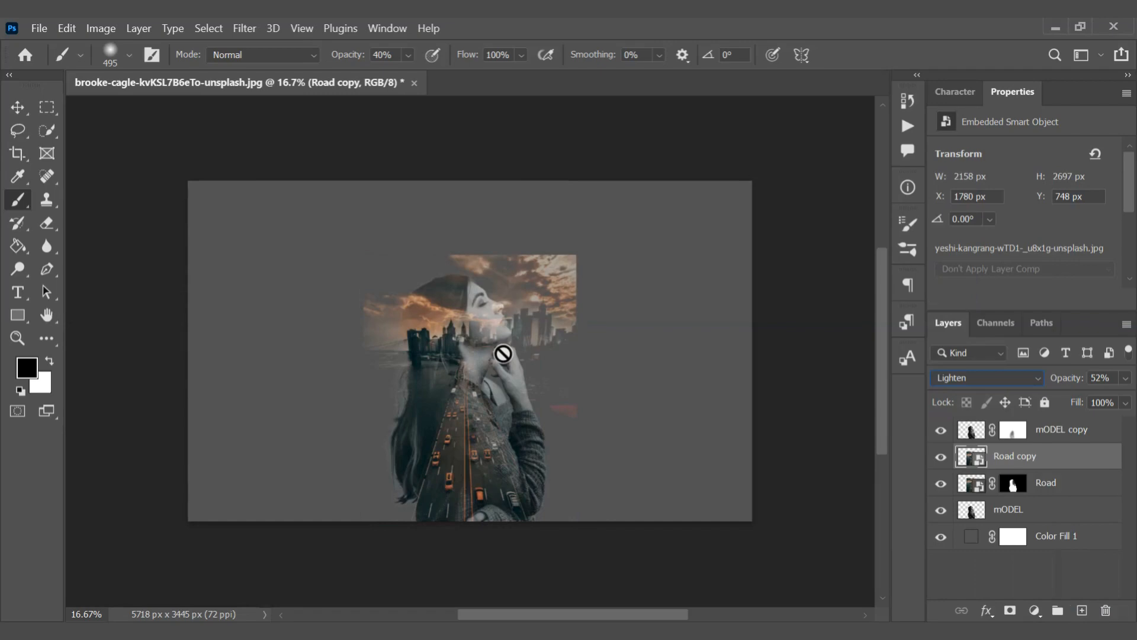
key(ctrl+t)
right_click(580, 265)
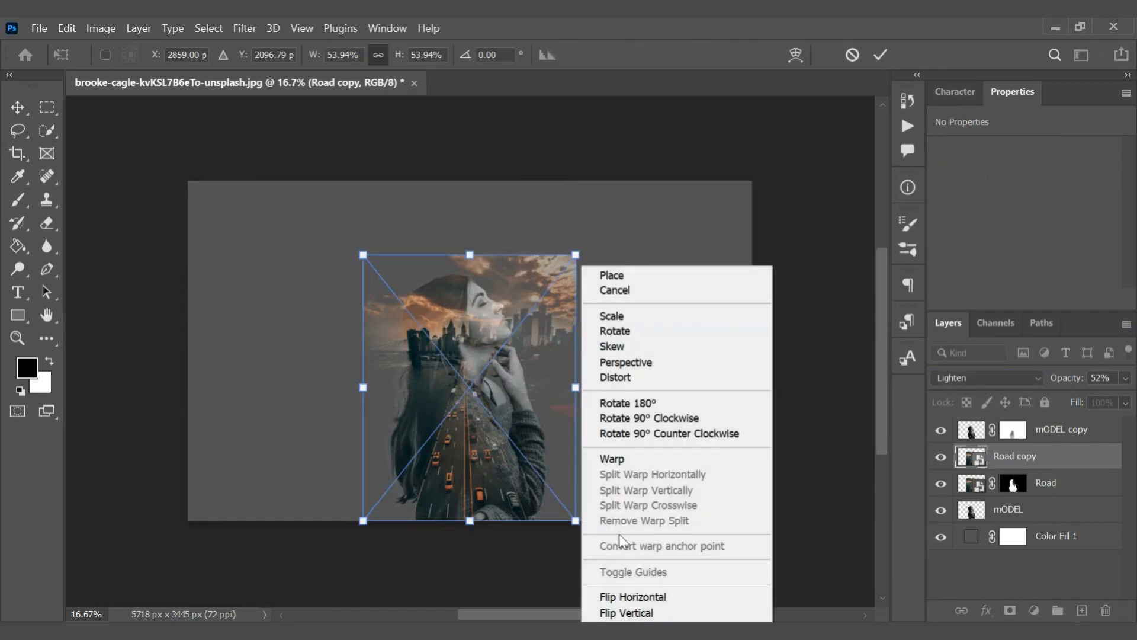
click(623, 598)
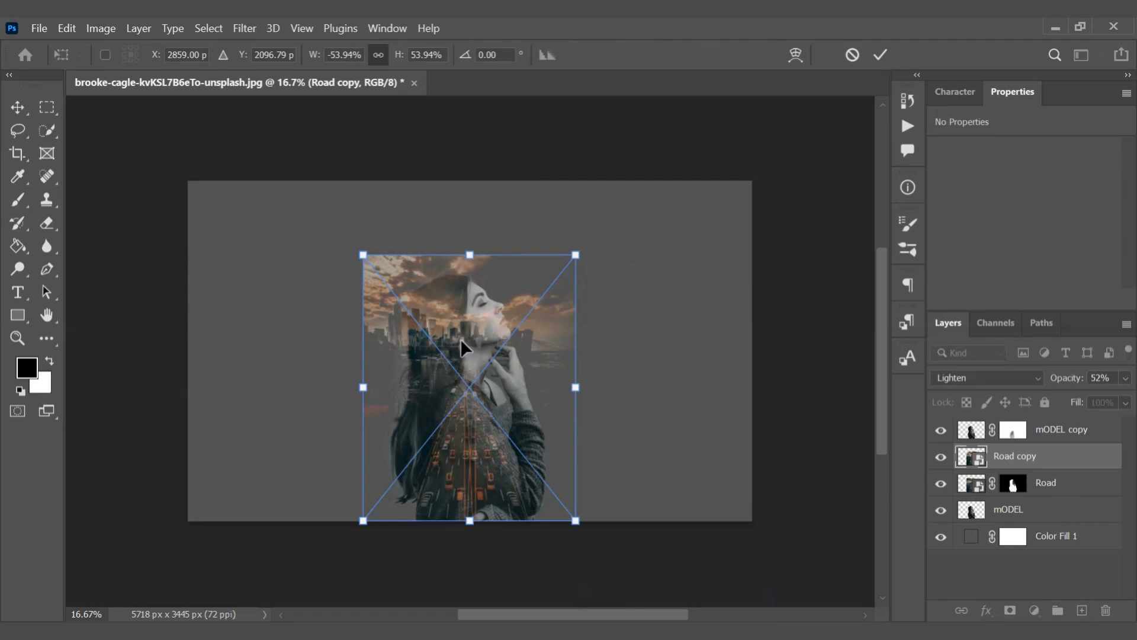
key(Return)
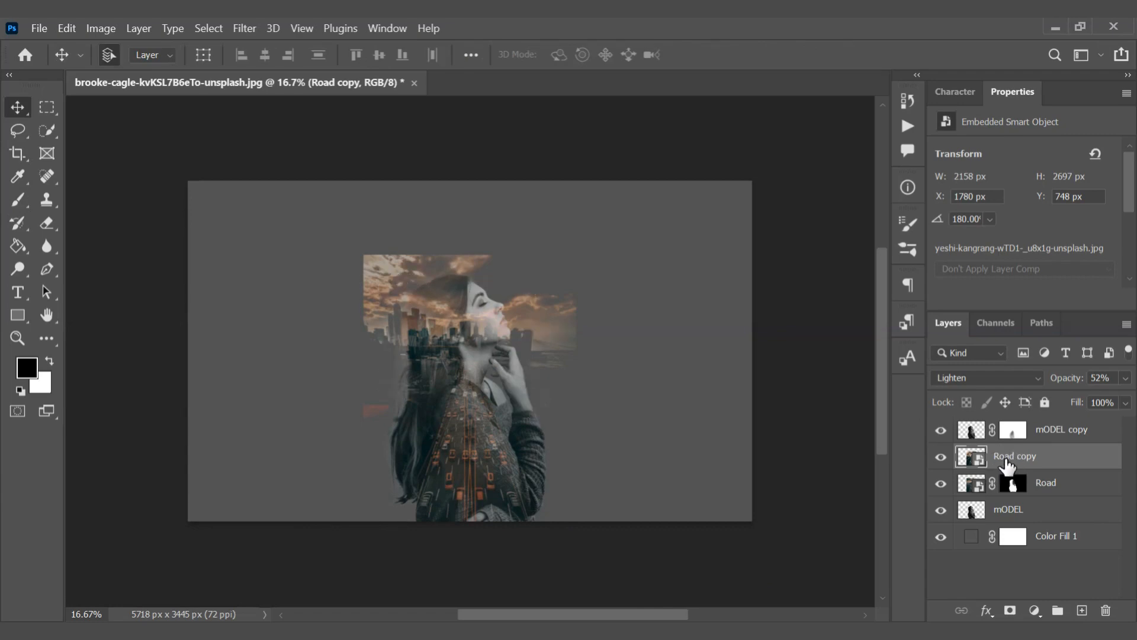
Add a black mask to Road copy and paint it with a soft white brush at 40% opacity around the model's head and hair
alt+click(1011, 611)
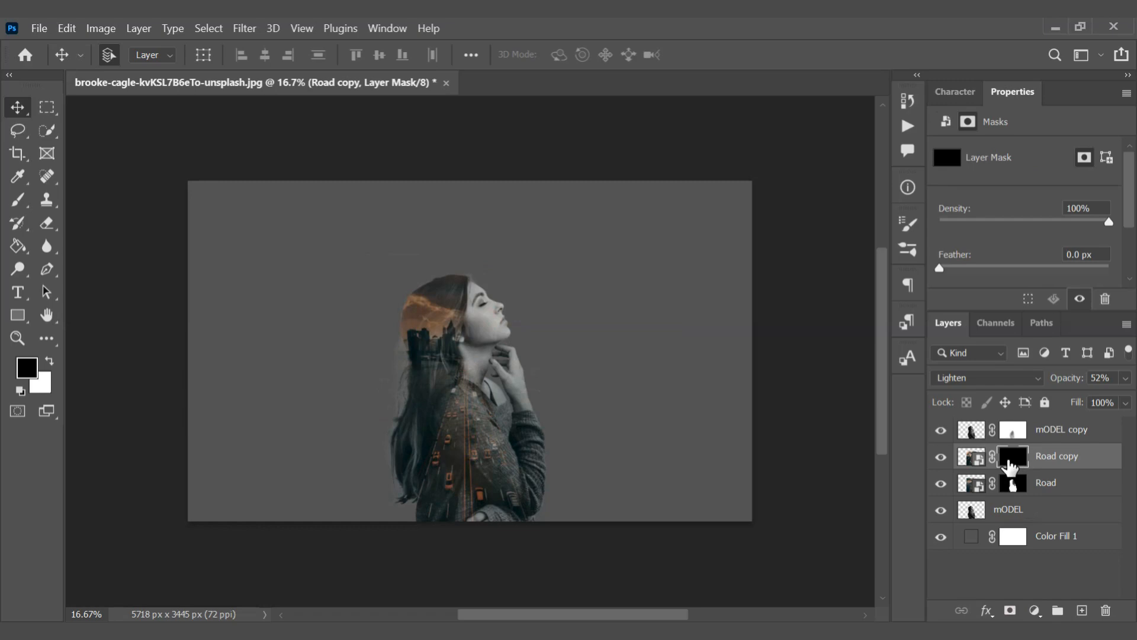
key(b)
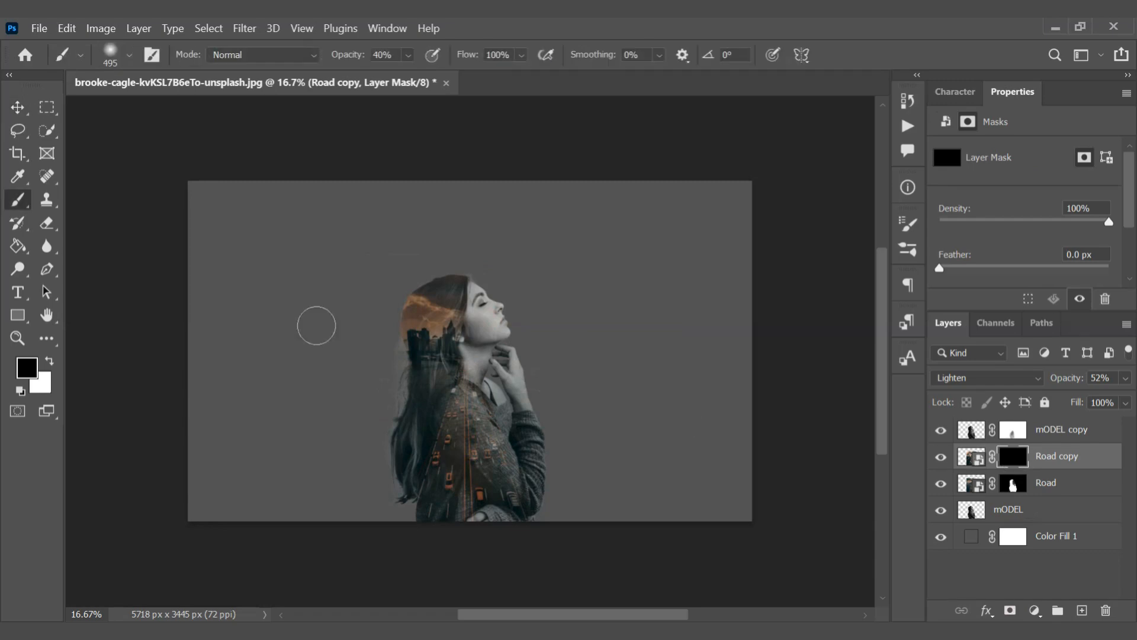
click(50, 360)
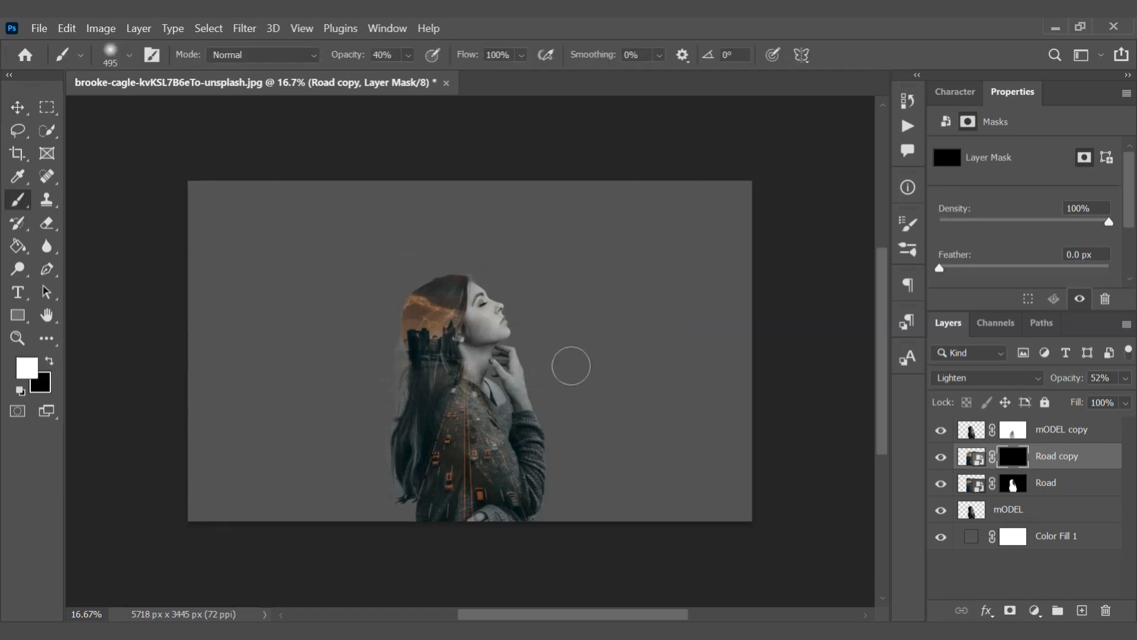
mouse_move(424, 311)
mouse_down()
mouse_move(447, 286)
mouse_move(409, 297)
mouse_move(400, 317)
mouse_move(399, 399)
mouse_move(401, 343)
mouse_move(441, 301)
mouse_move(415, 284)
mouse_move(487, 281)
mouse_move(500, 298)
mouse_move(499, 280)
mouse_move(525, 310)
mouse_move(526, 347)
mouse_move(519, 313)
mouse_up()
click(509, 296)
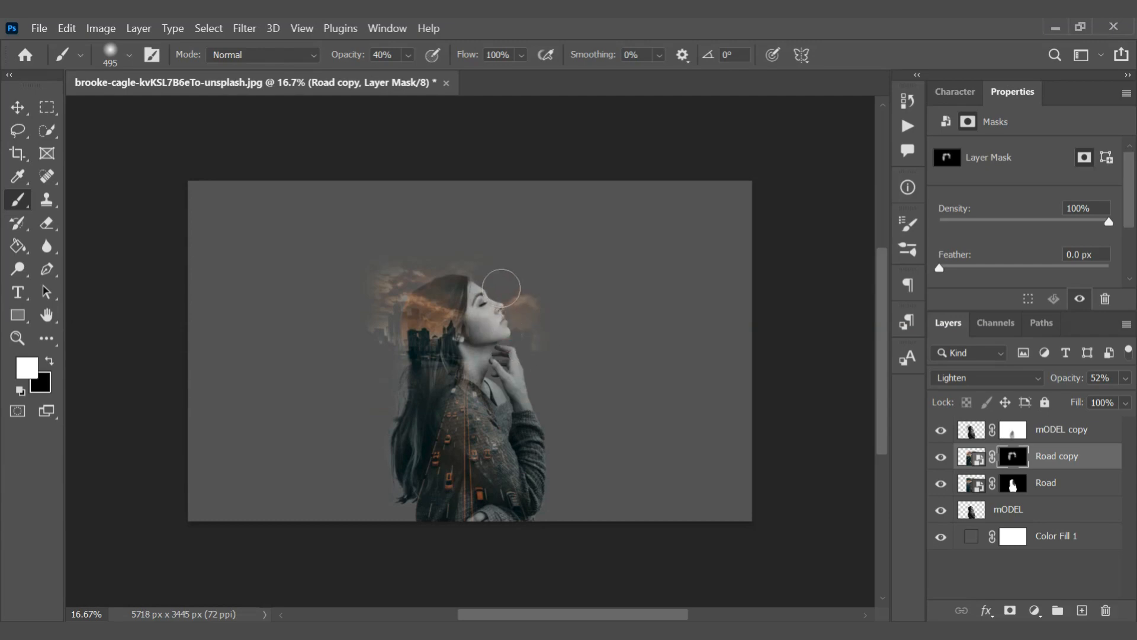
click(501, 286)
click(516, 282)
click(397, 468)
click(507, 275)
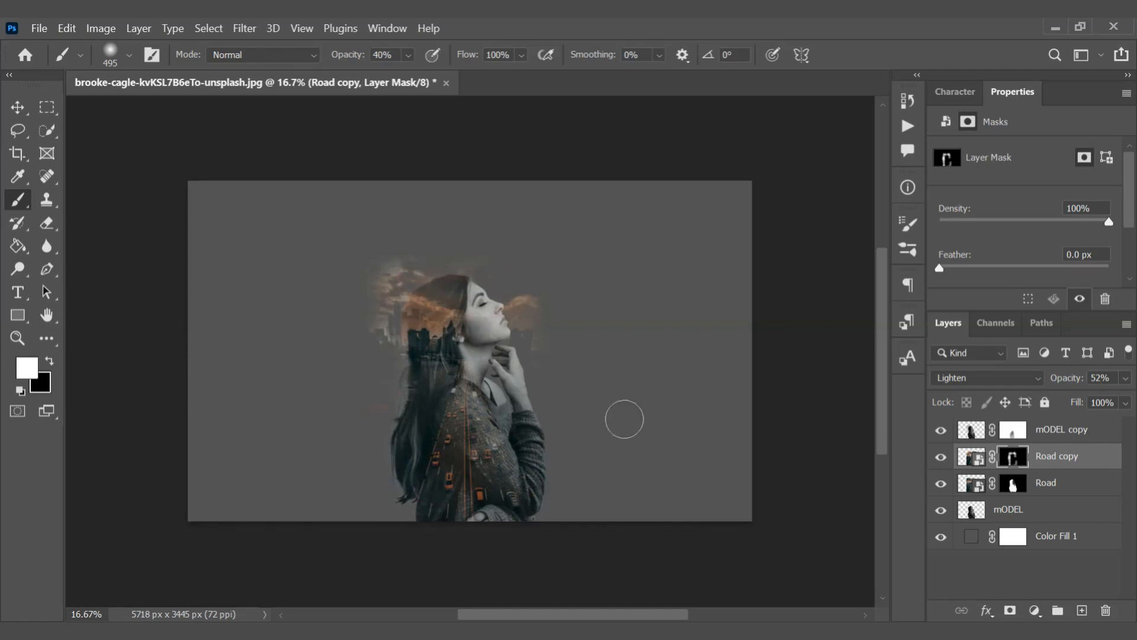
Add a pale pink e5c4c4 solid color fill layer above the mODEL copy layer
click(976, 436)
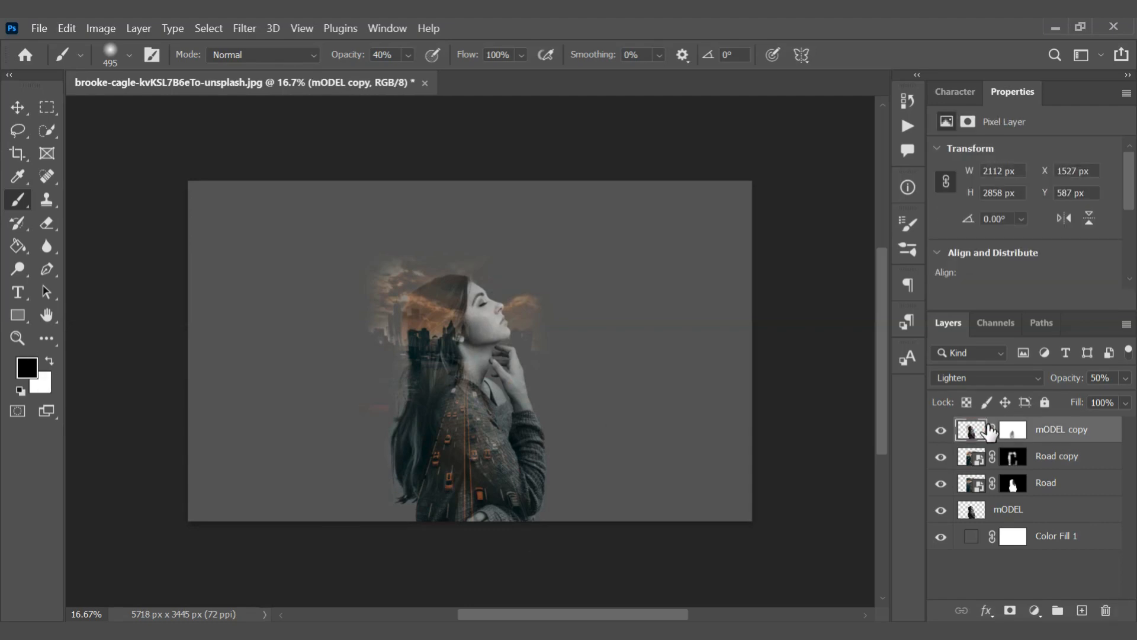
click(1034, 611)
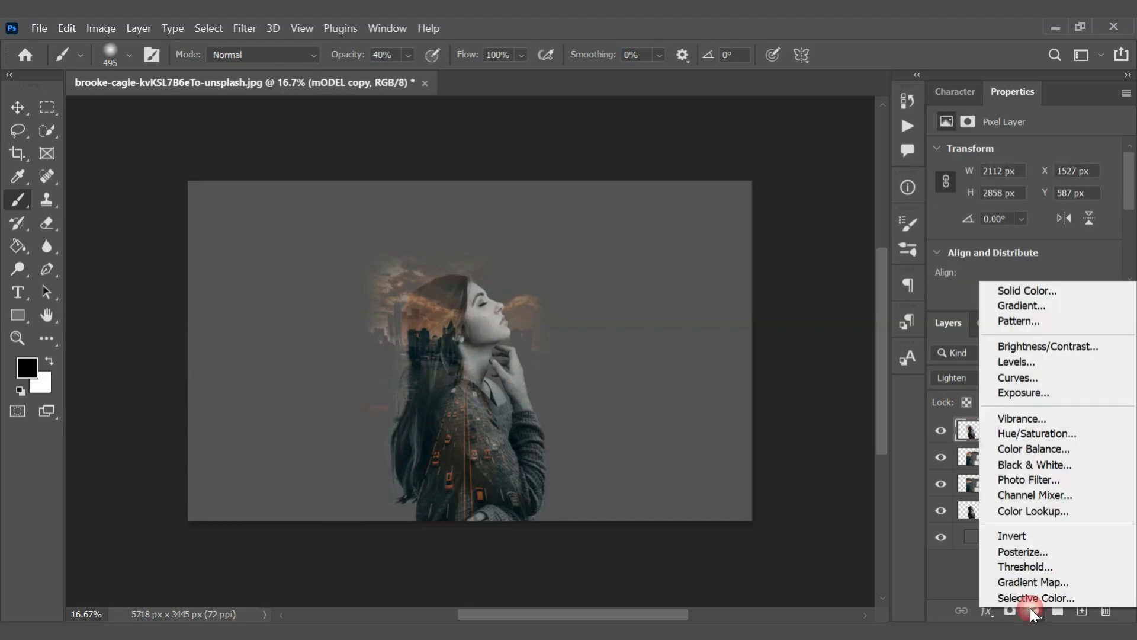
click(1007, 289)
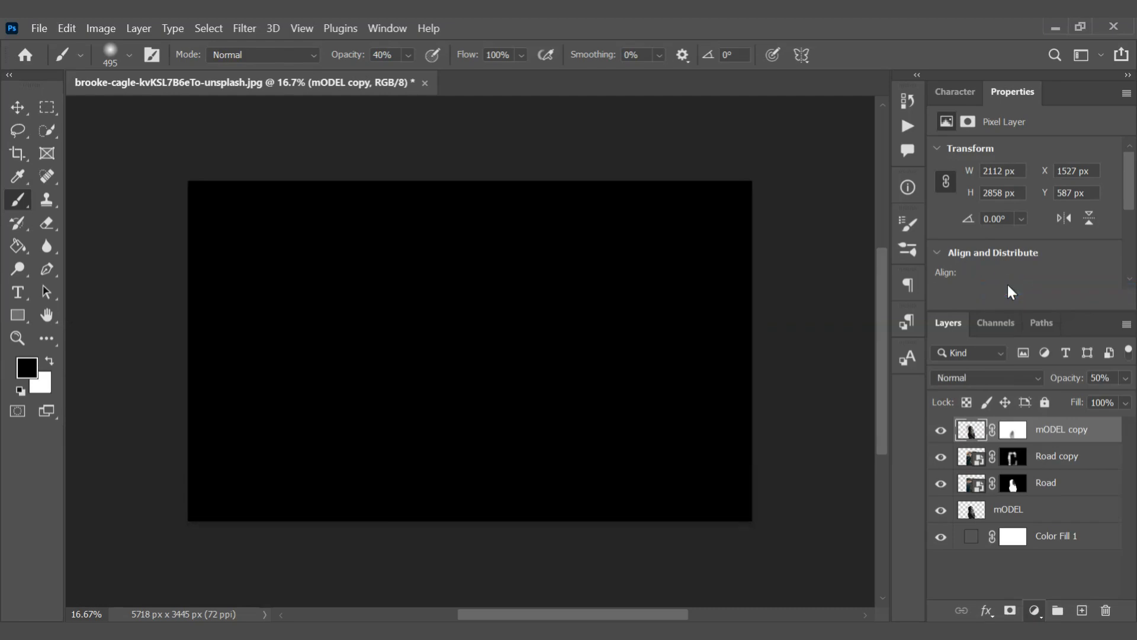
mouse_move(700, 188)
mouse_down()
mouse_move(713, 188)
mouse_move(693, 184)
mouse_up()
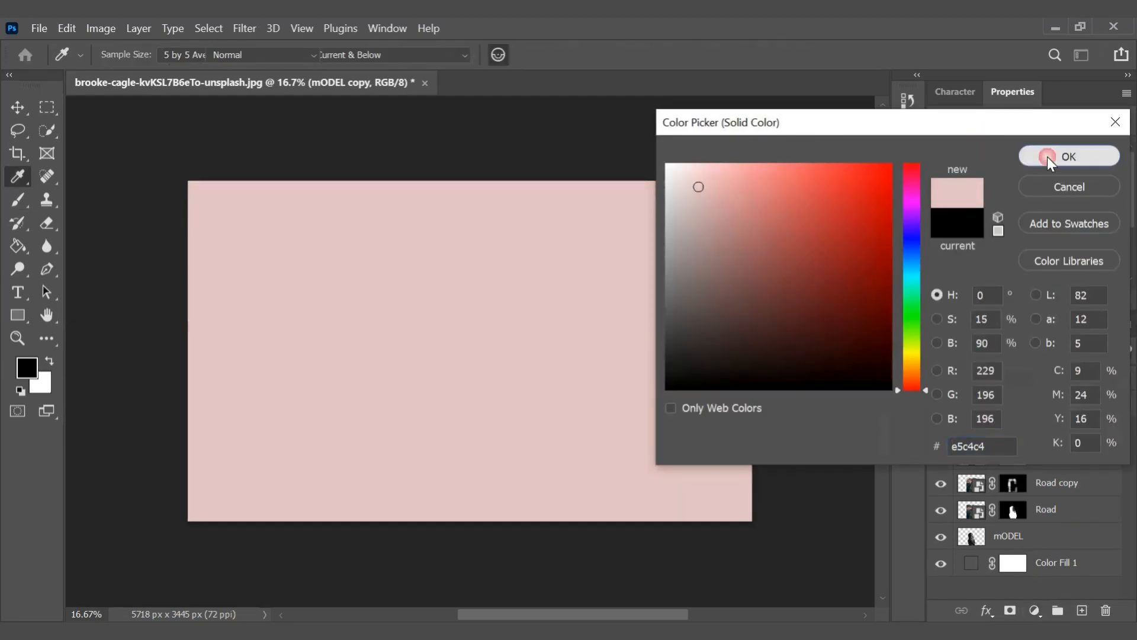
click(1048, 157)
Blend the pink fill layer in Multiply mode at 22% opacity
click(1020, 373)
click(955, 237)
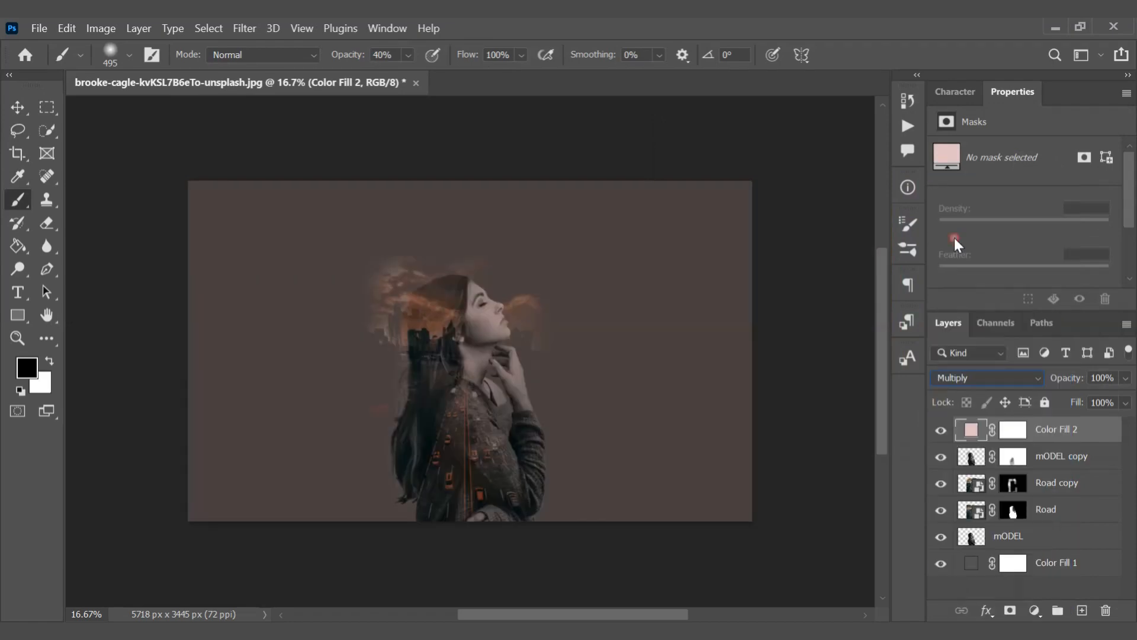
click(1126, 379)
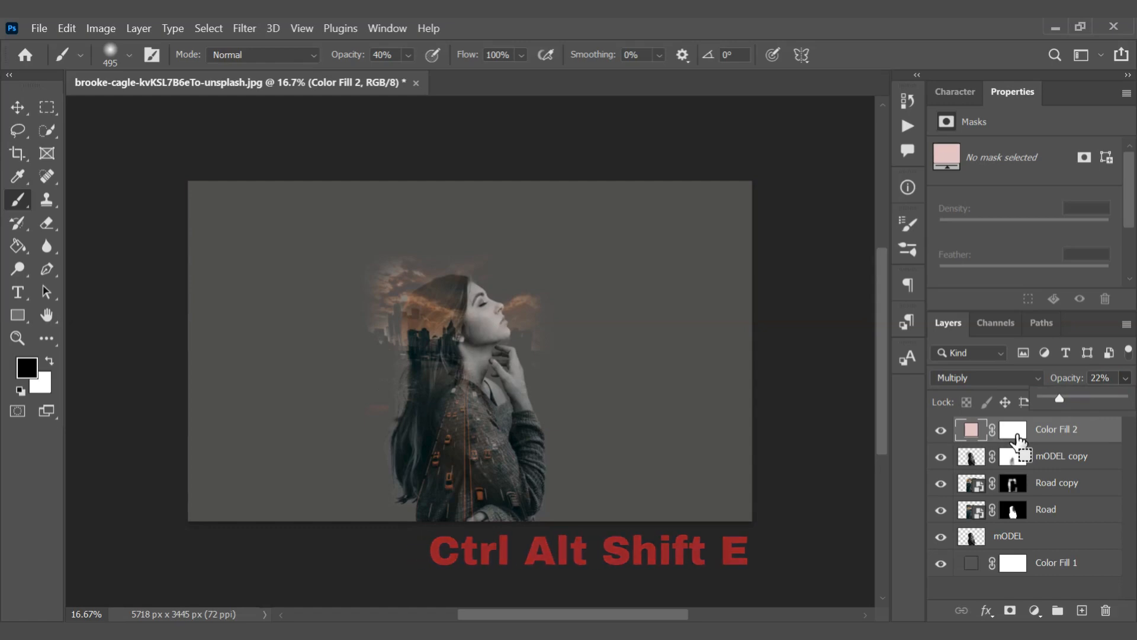
Stamp all visible layers into a new top layer and desaturate it
key(ctrl+alt+shift+e)
click(101, 28)
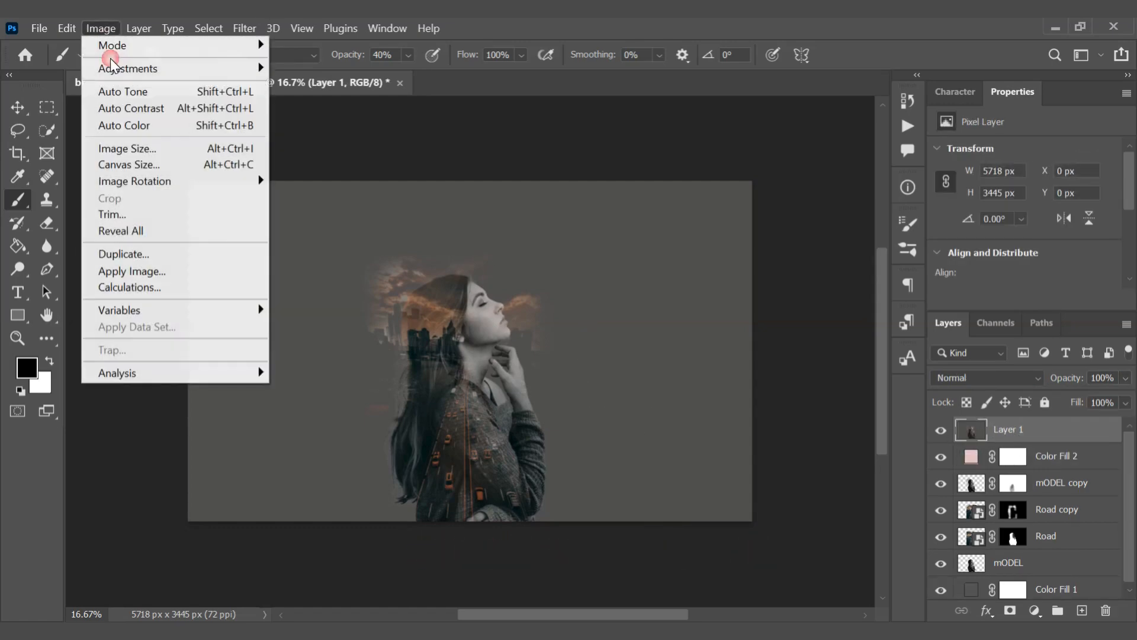
mouse_move(240, 70)
click(320, 395)
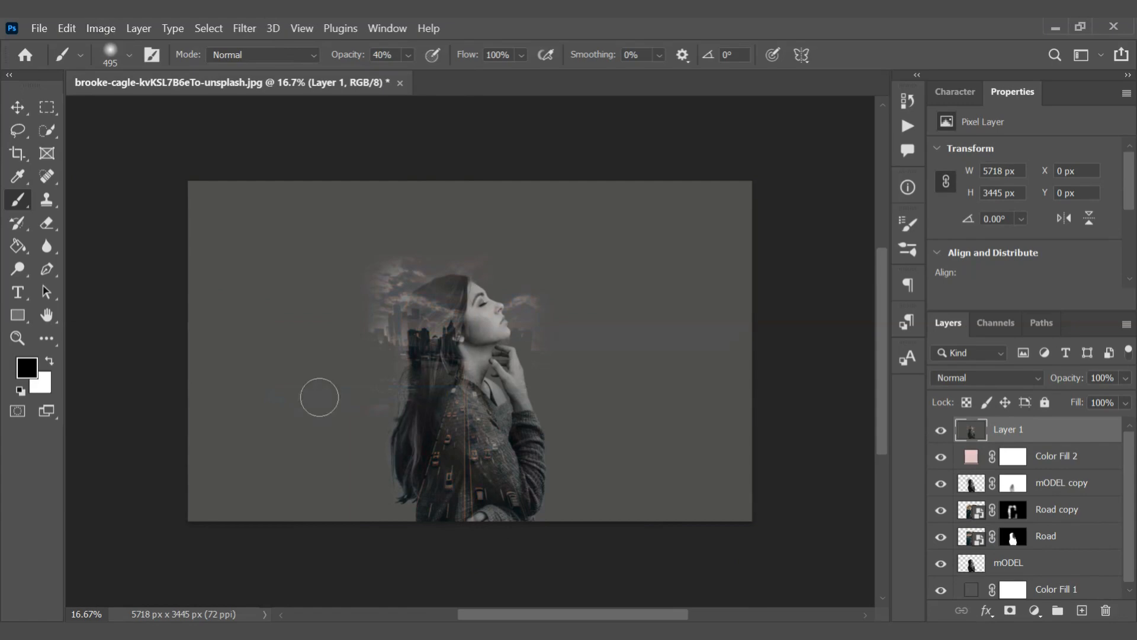
Blend the desaturated stamped layer in Soft Light mode to strengthen the contrast
click(1004, 379)
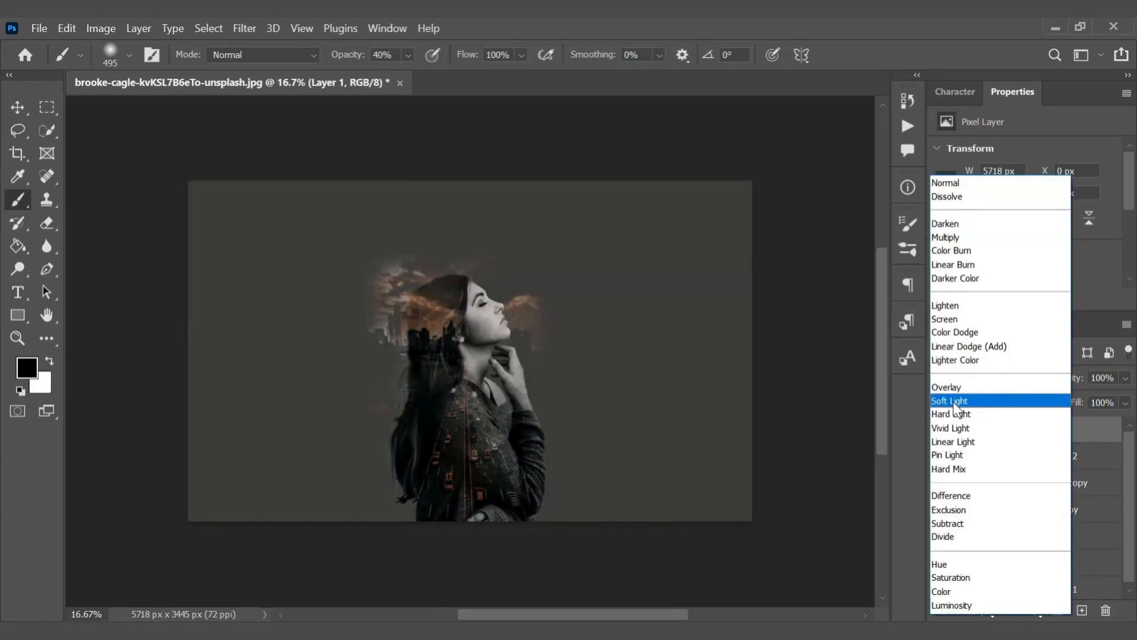
click(955, 401)
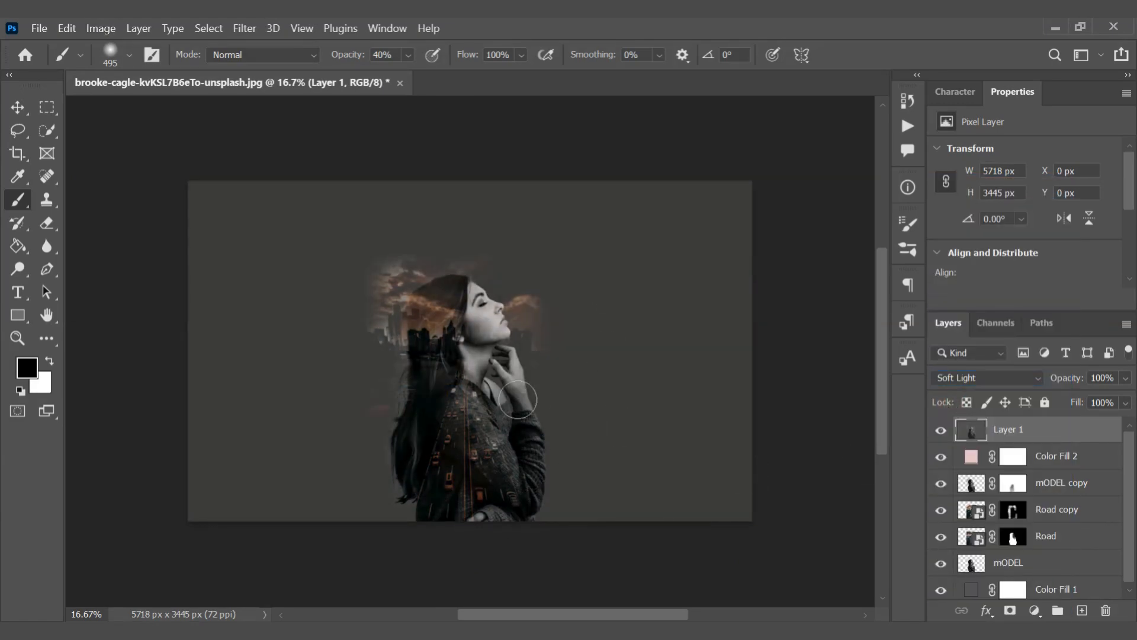
key(v)
key(ctrl+plus)
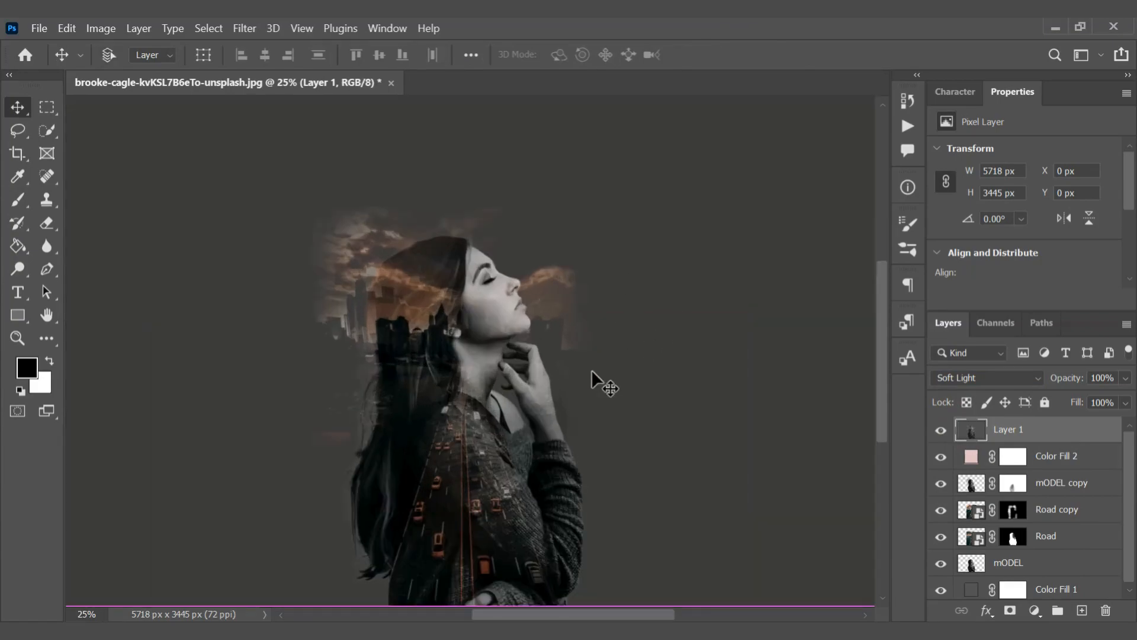